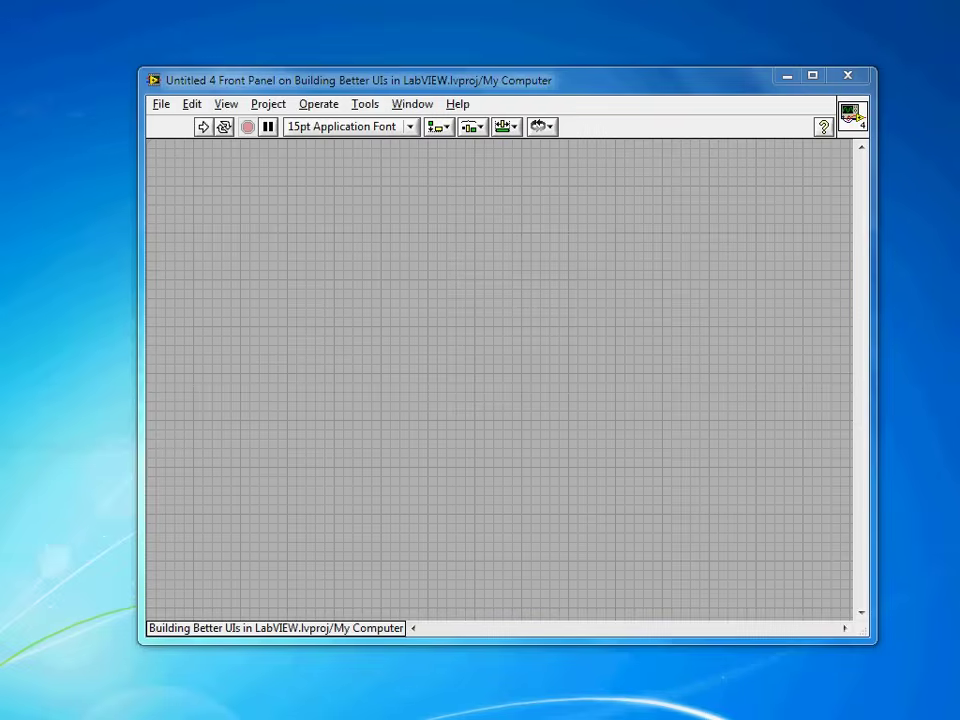
# Pick up a Horizontal Splitter Bar from the System > Containers palette
pyautogui.rightClick(156, 148)
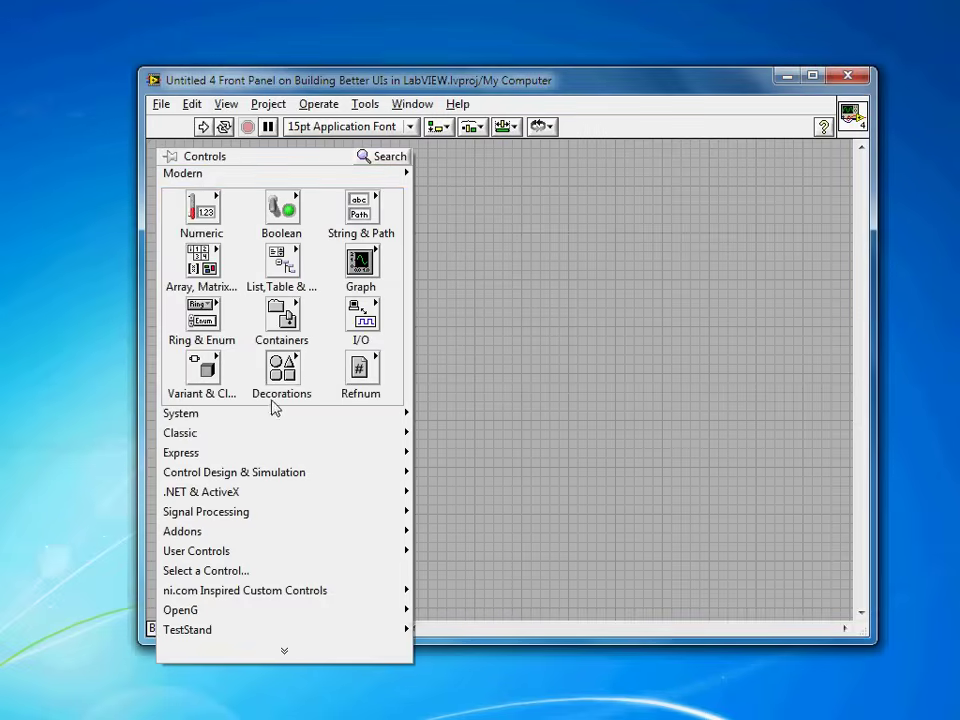
pyautogui.moveTo(296, 369)
pyautogui.moveTo(288, 318)
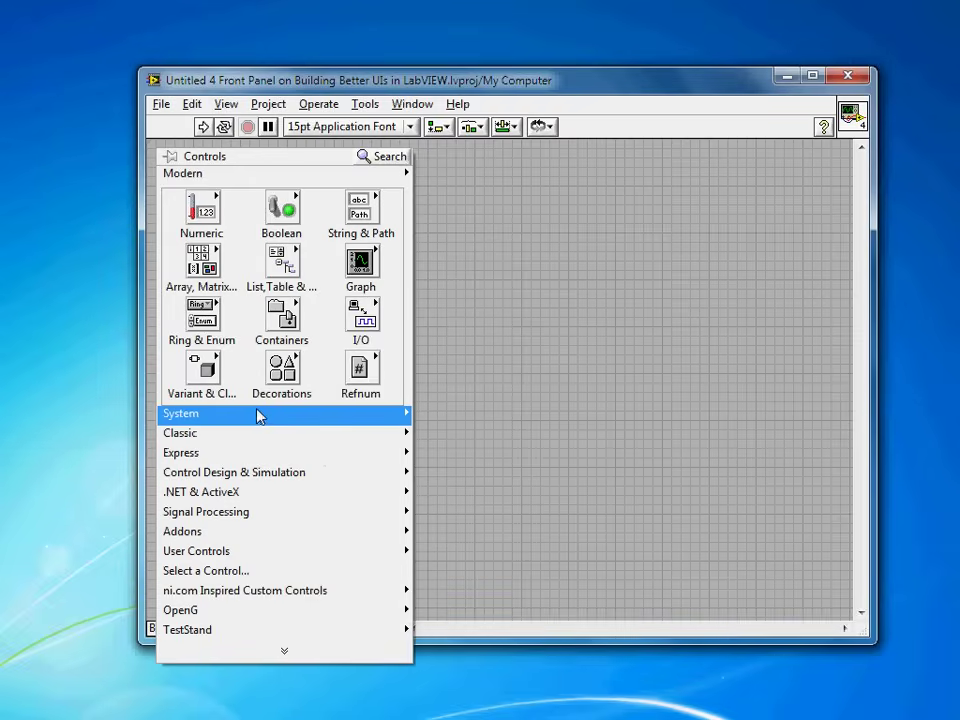
pyautogui.moveTo(257, 416)
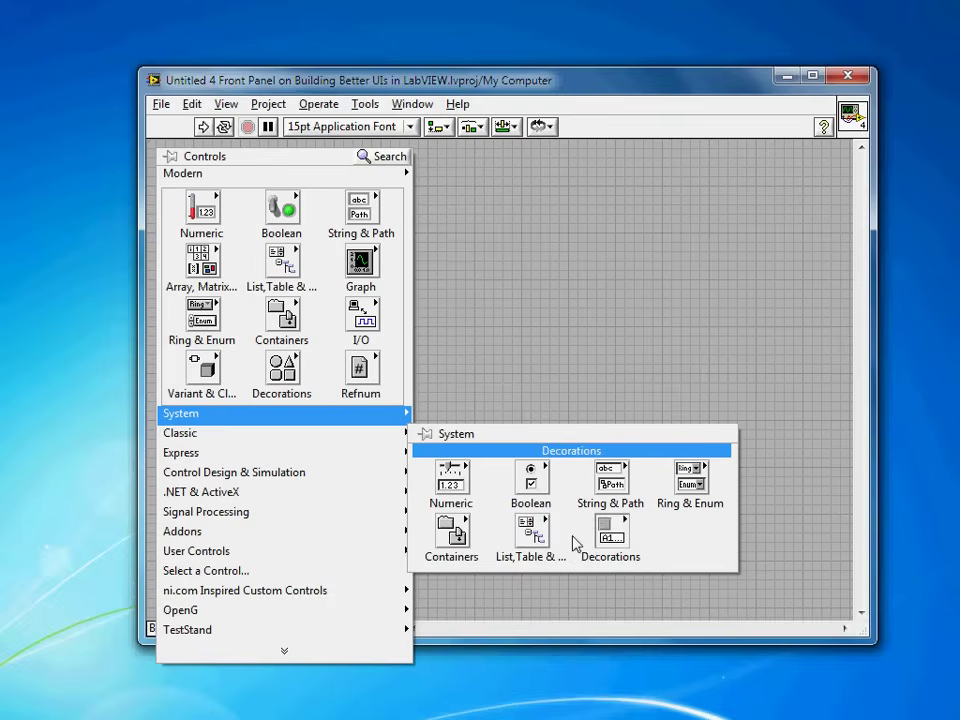
pyautogui.moveTo(465, 545)
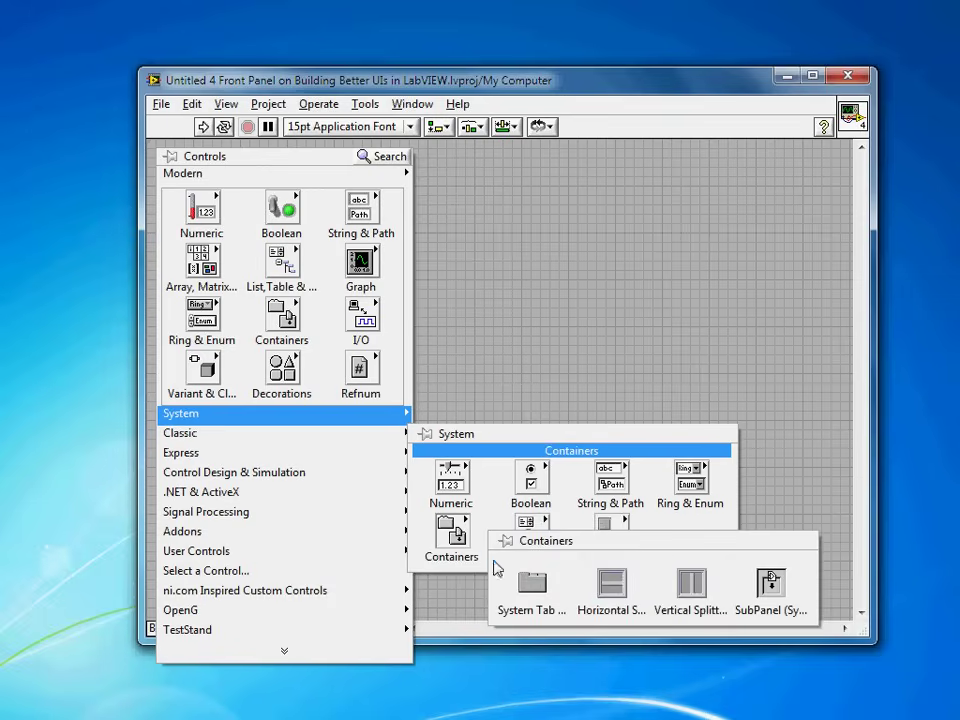
pyautogui.click(612, 585)
pyautogui.click(396, 216)
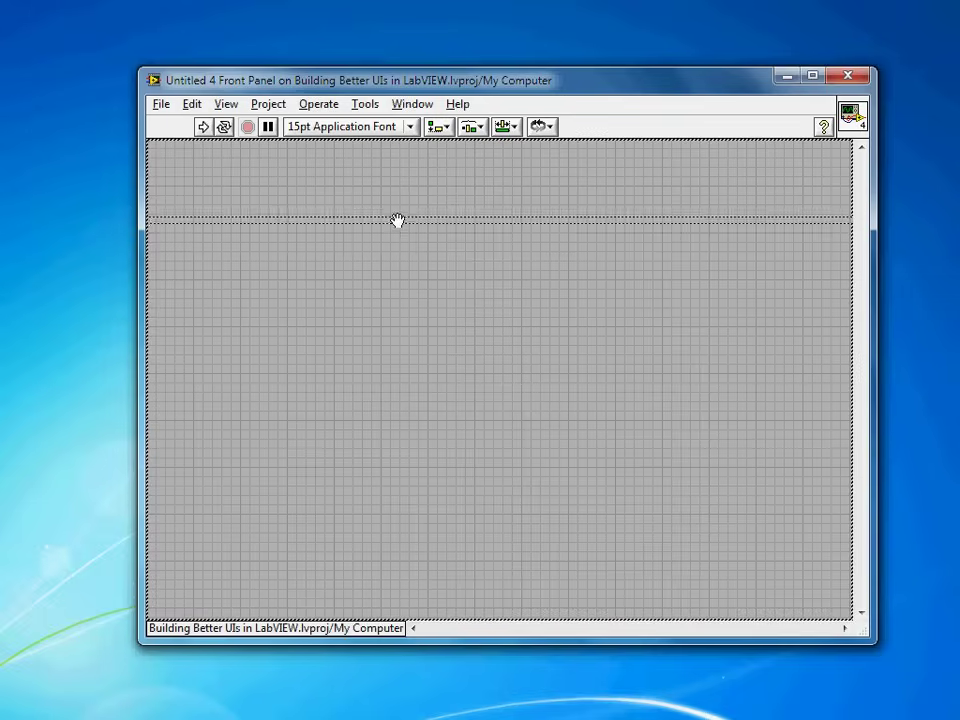
# Place the top splitter, then add a Vertical Splitter Bar creating a narrow left side pane
pyautogui.click(396, 214)
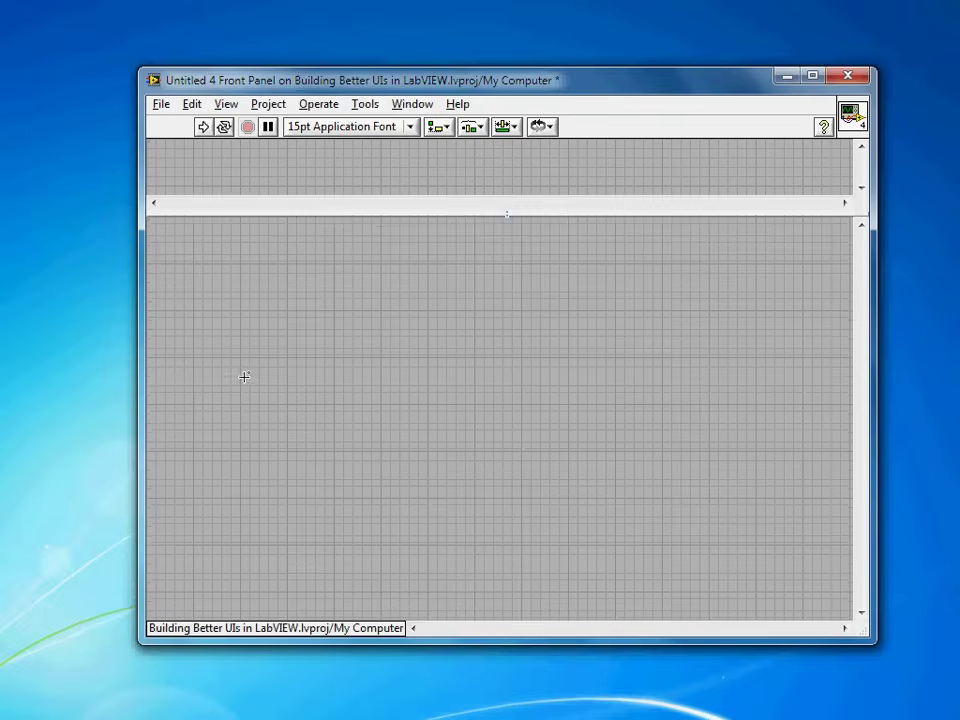
pyautogui.rightClick(246, 369)
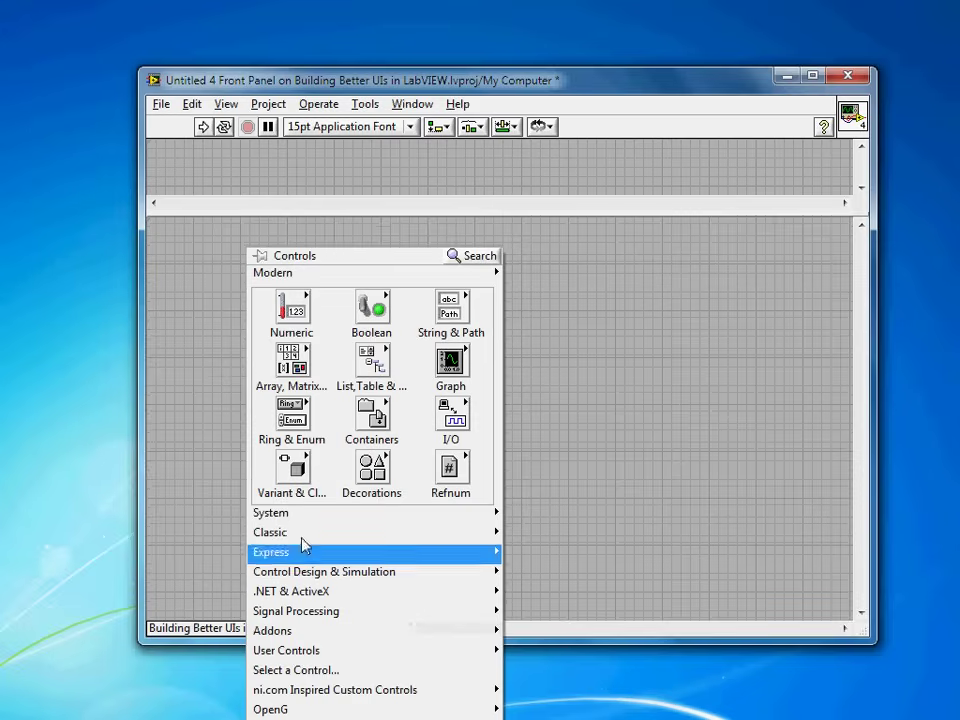
pyautogui.moveTo(376, 519)
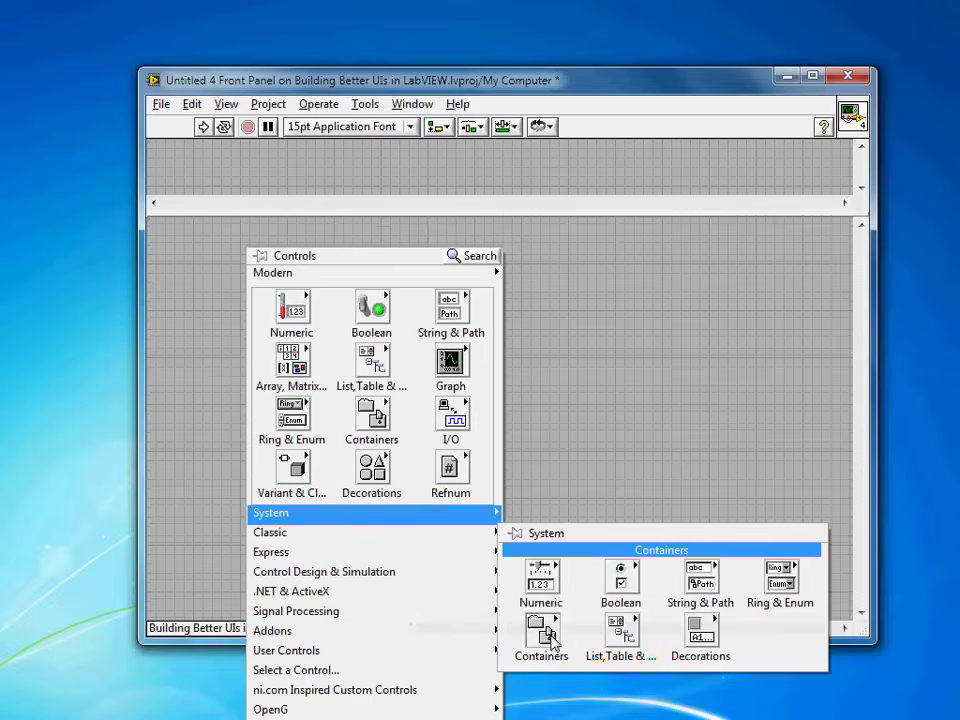
pyautogui.moveTo(551, 637)
pyautogui.click(756, 680)
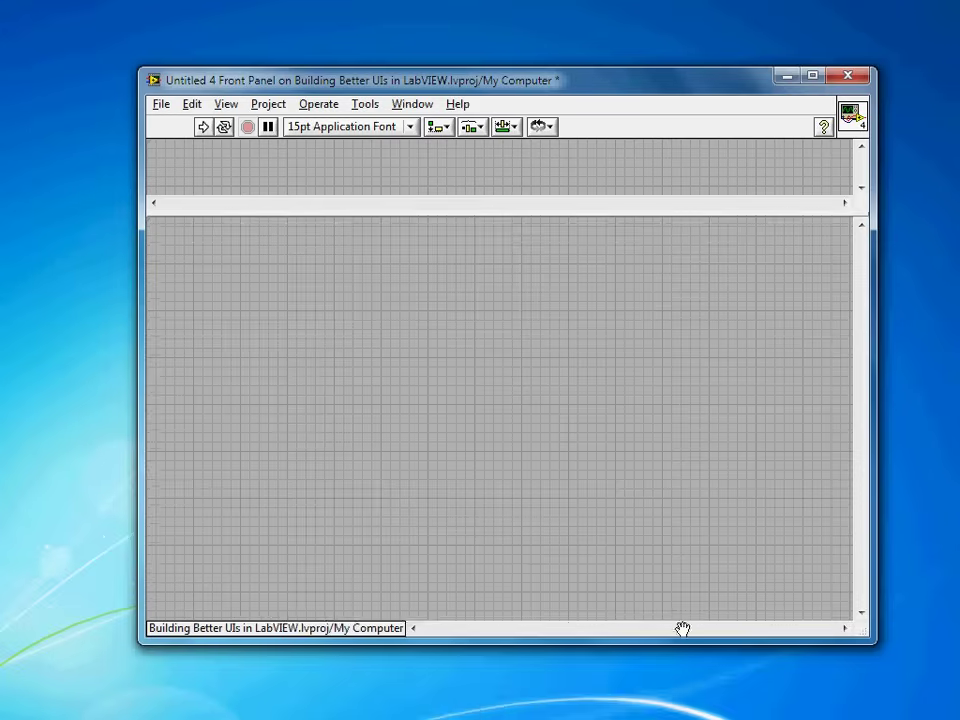
pyautogui.click(276, 426)
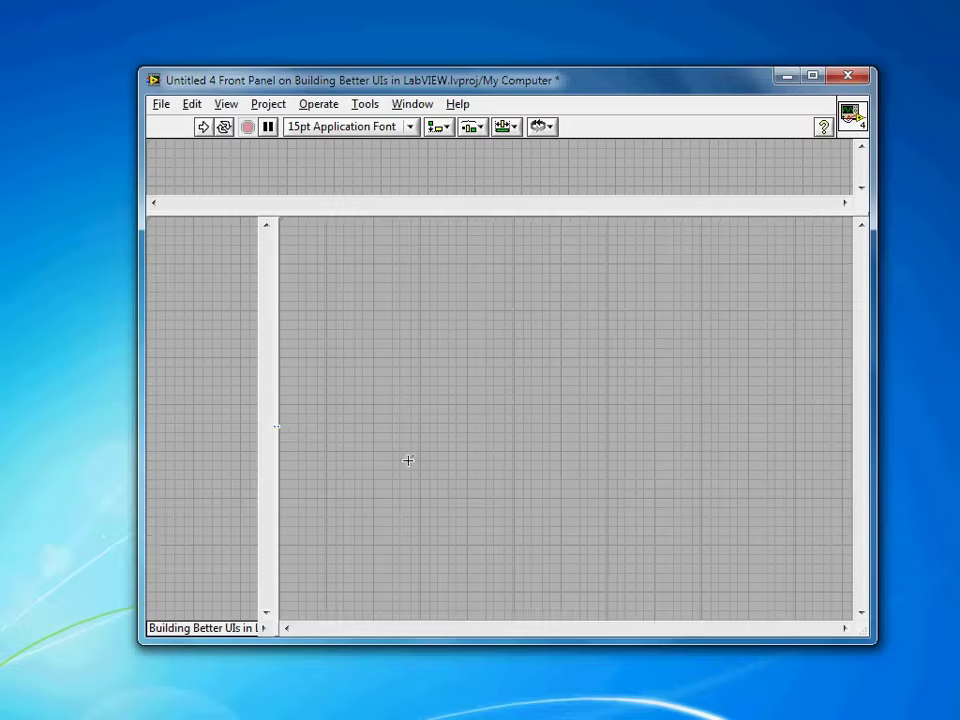
# Add another Horizontal Splitter Bar near the bottom to create a thin status pane
pyautogui.rightClick(500, 400)
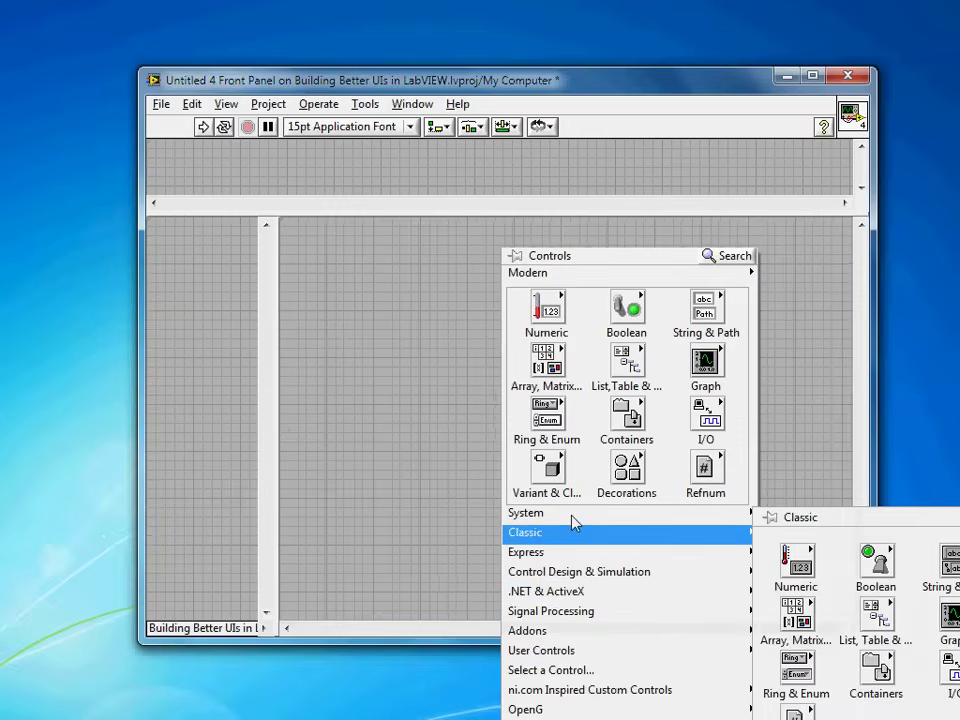
pyautogui.moveTo(572, 521)
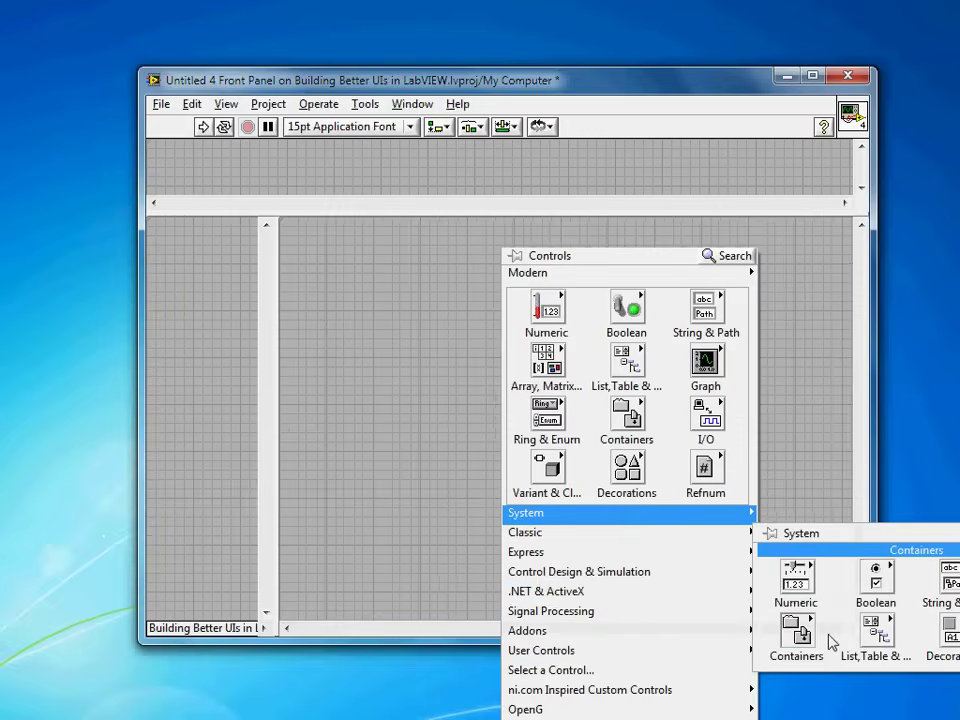
pyautogui.moveTo(798, 640)
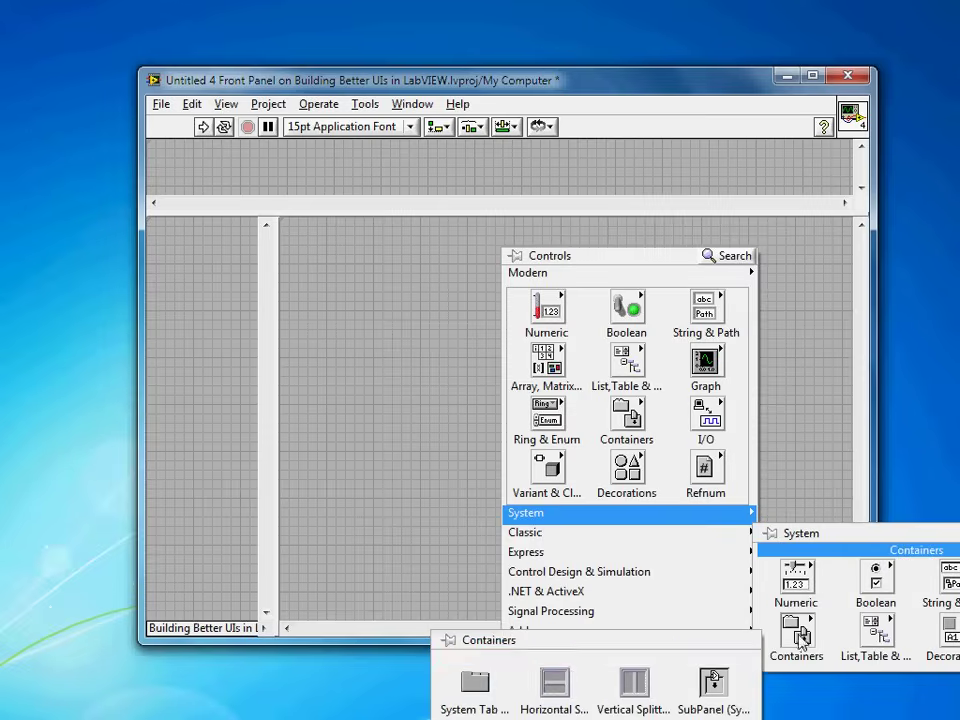
pyautogui.click(556, 686)
pyautogui.click(454, 596)
pyautogui.click(460, 465)
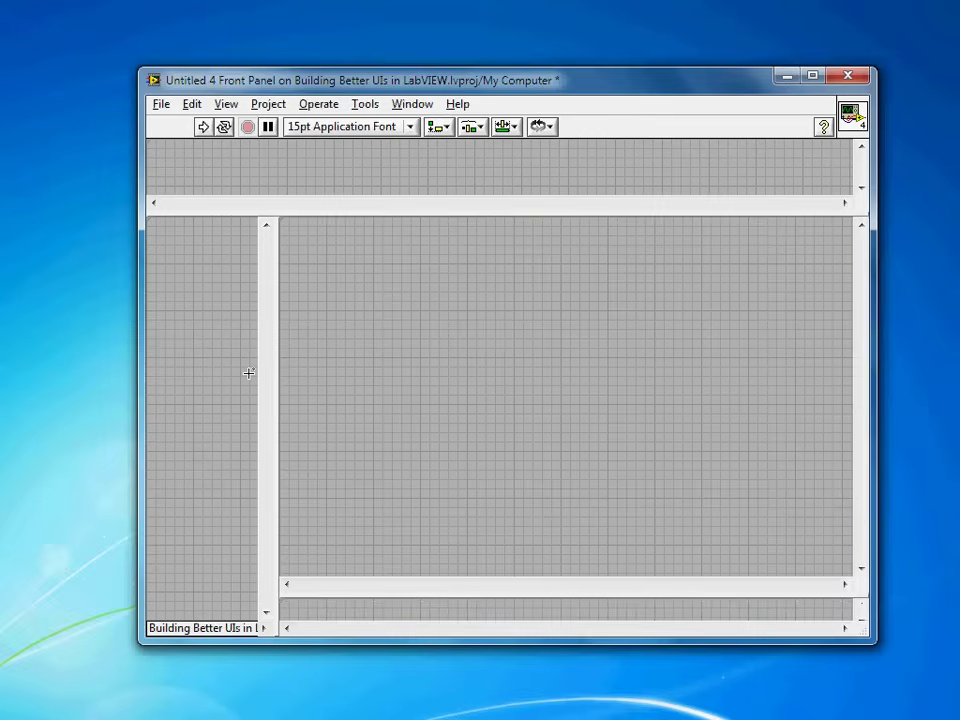
# Set the top title pane's horizontal and vertical scrollbars to Always Off
pyautogui.rightClick(364, 211)
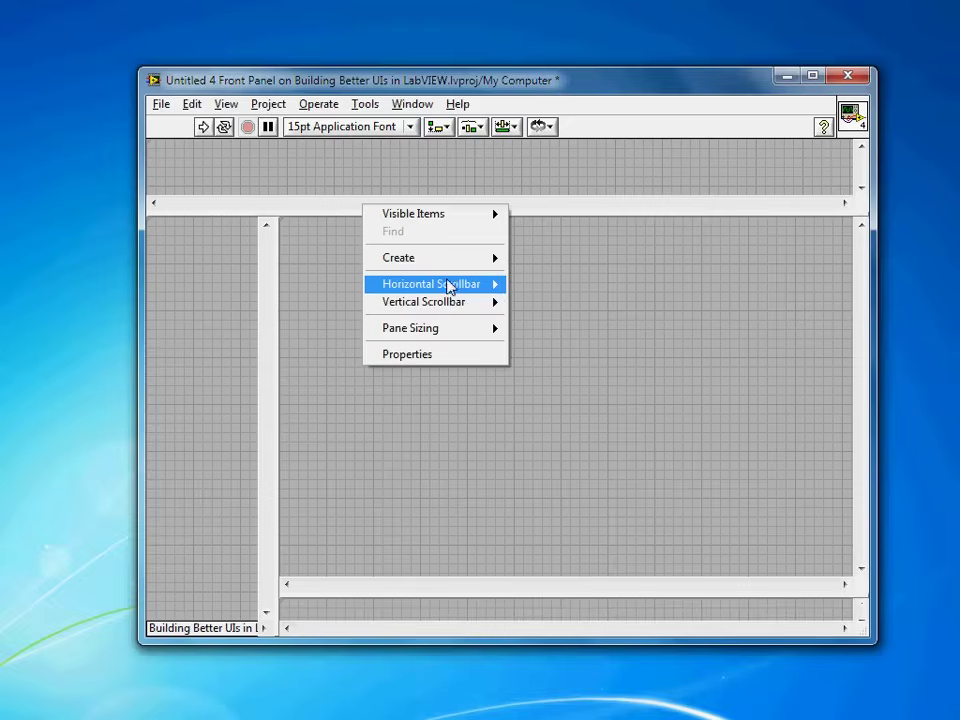
pyautogui.moveTo(452, 289)
pyautogui.click(582, 303)
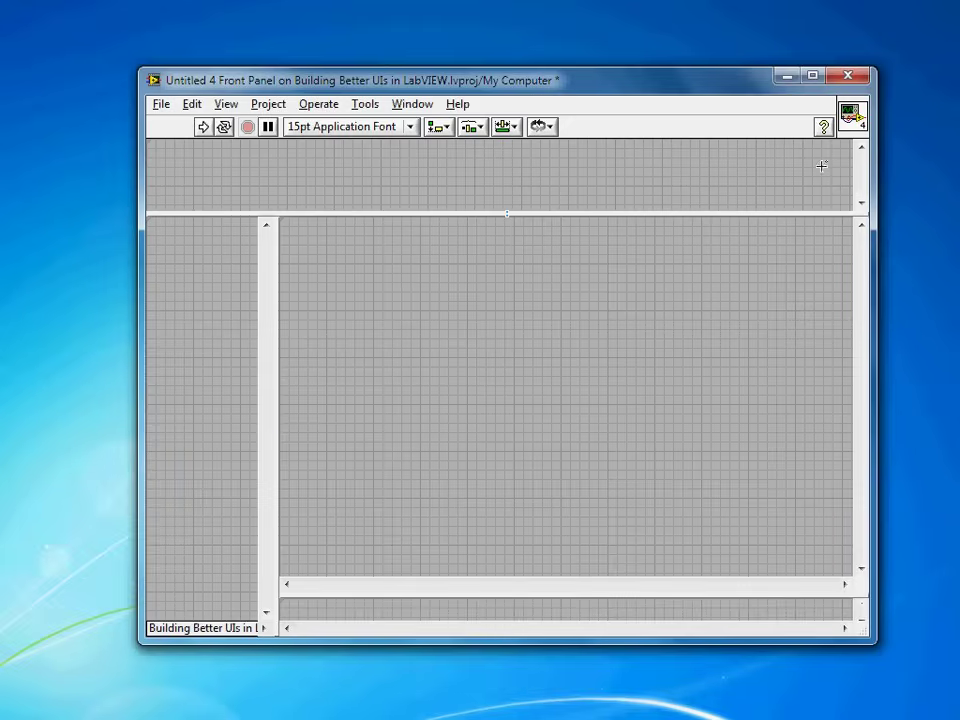
pyautogui.rightClick(860, 164)
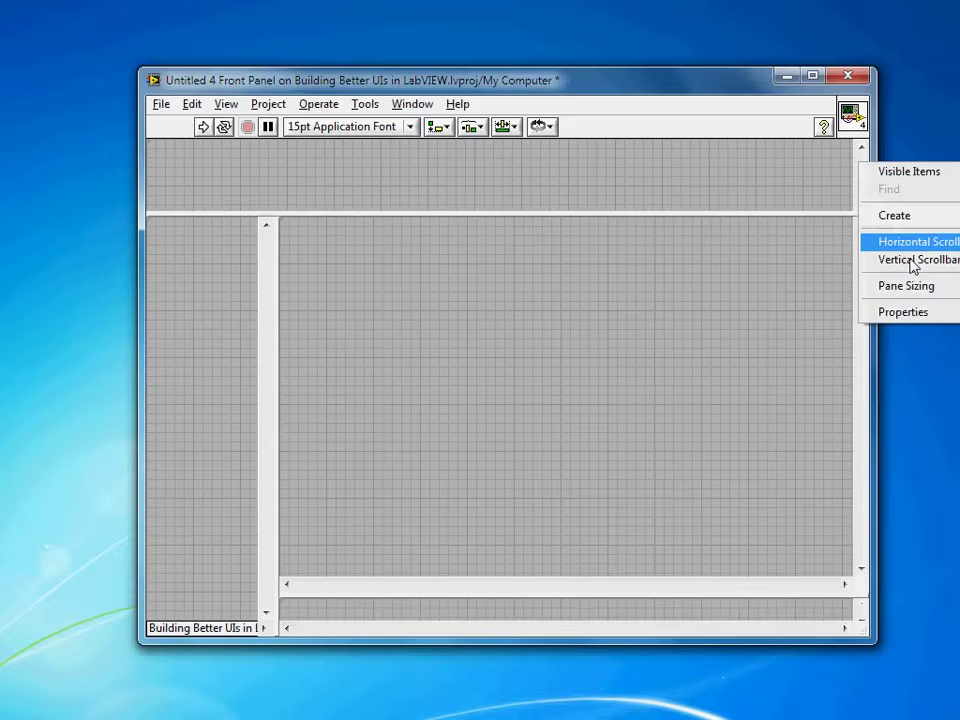
pyautogui.click(955, 275)
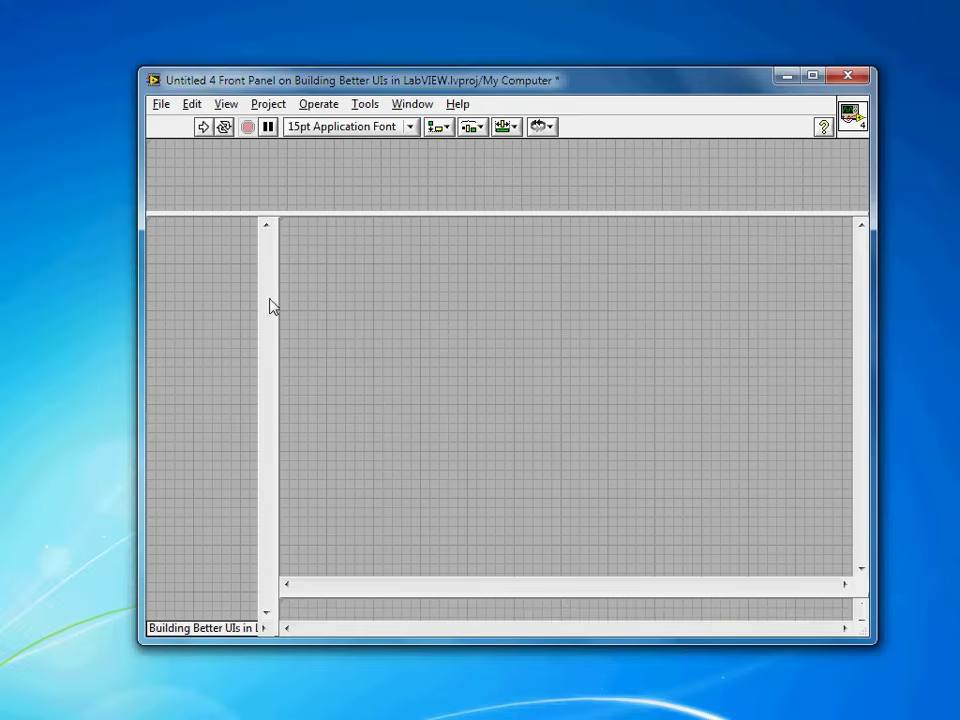
# Set the left side pane's horizontal and vertical scrollbars to Always Off
pyautogui.rightClick(270, 297)
pyautogui.moveTo(358, 384)
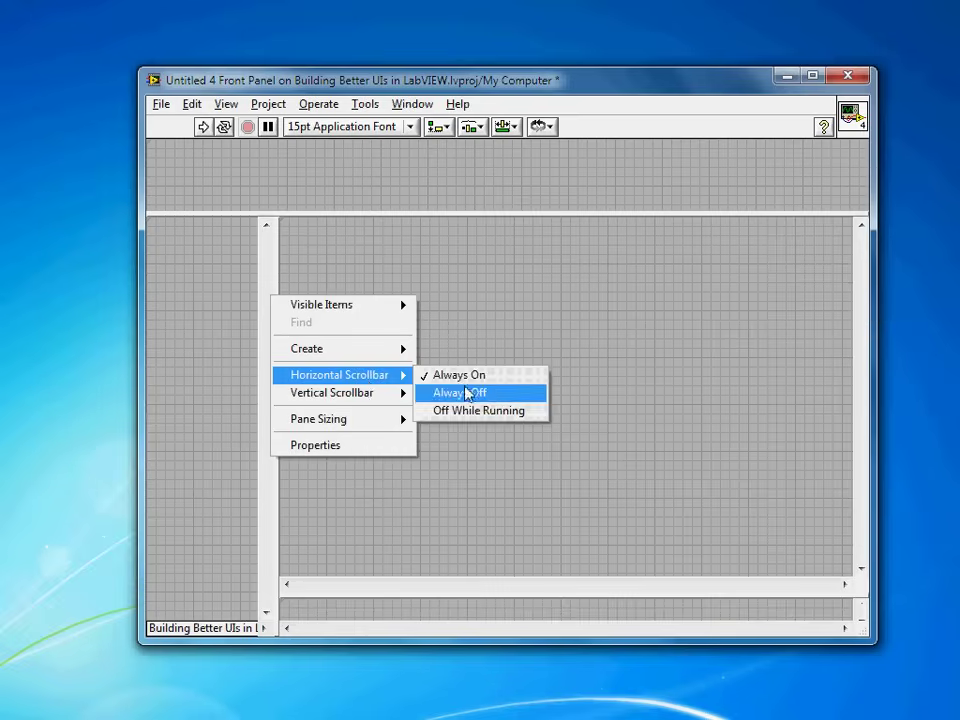
pyautogui.click(467, 392)
pyautogui.rightClick(276, 368)
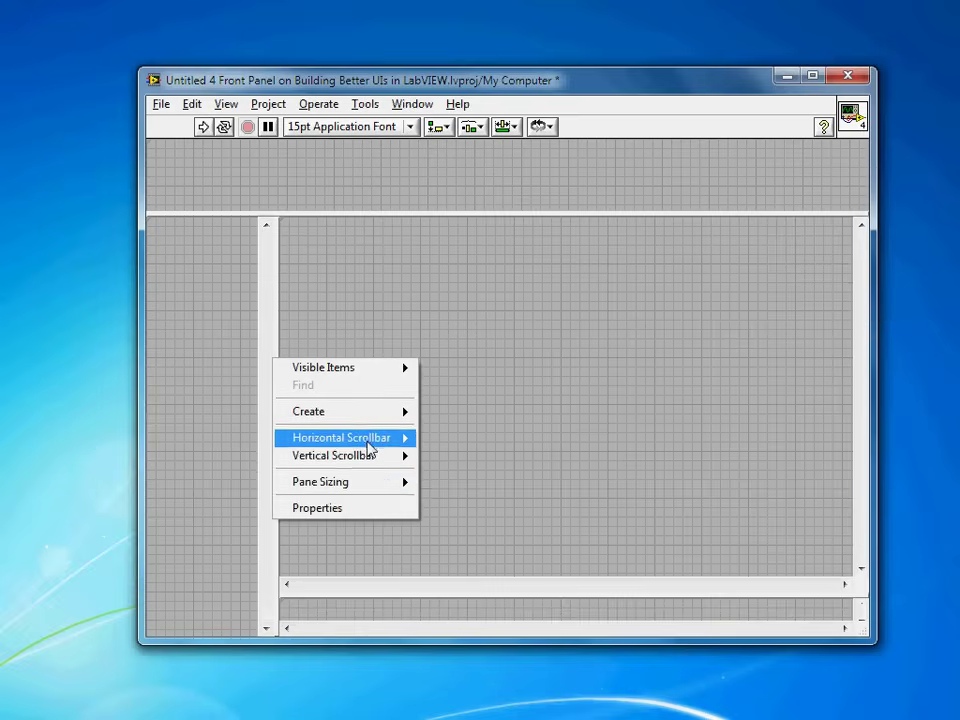
pyautogui.moveTo(379, 456)
pyautogui.click(488, 480)
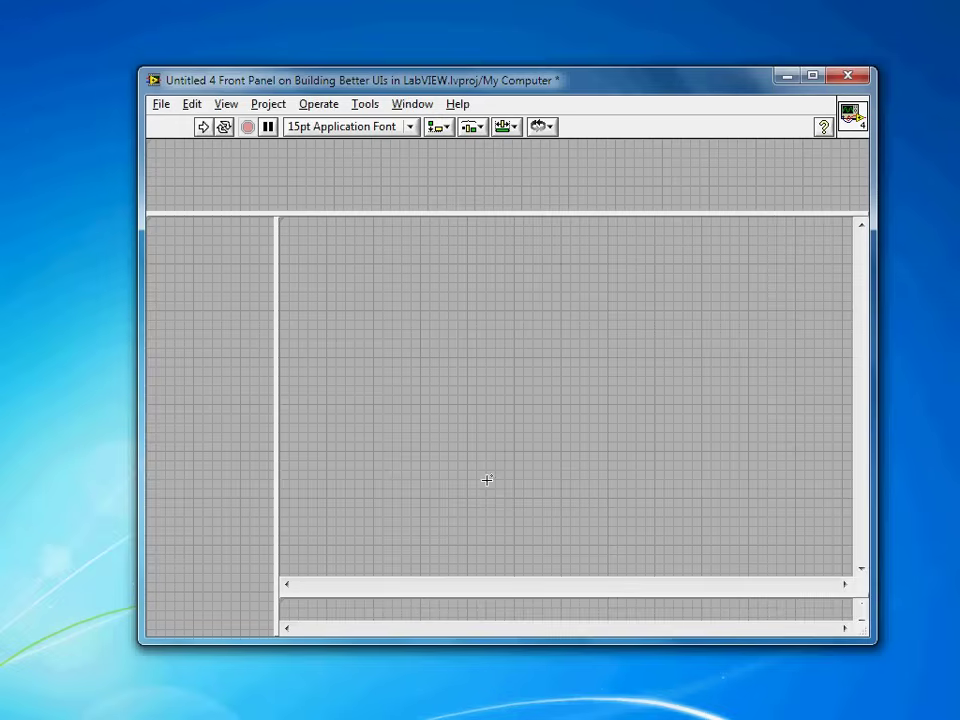
# Turn off only the main pane's horizontal scrollbar
pyautogui.rightClick(418, 588)
pyautogui.moveTo(530, 662)
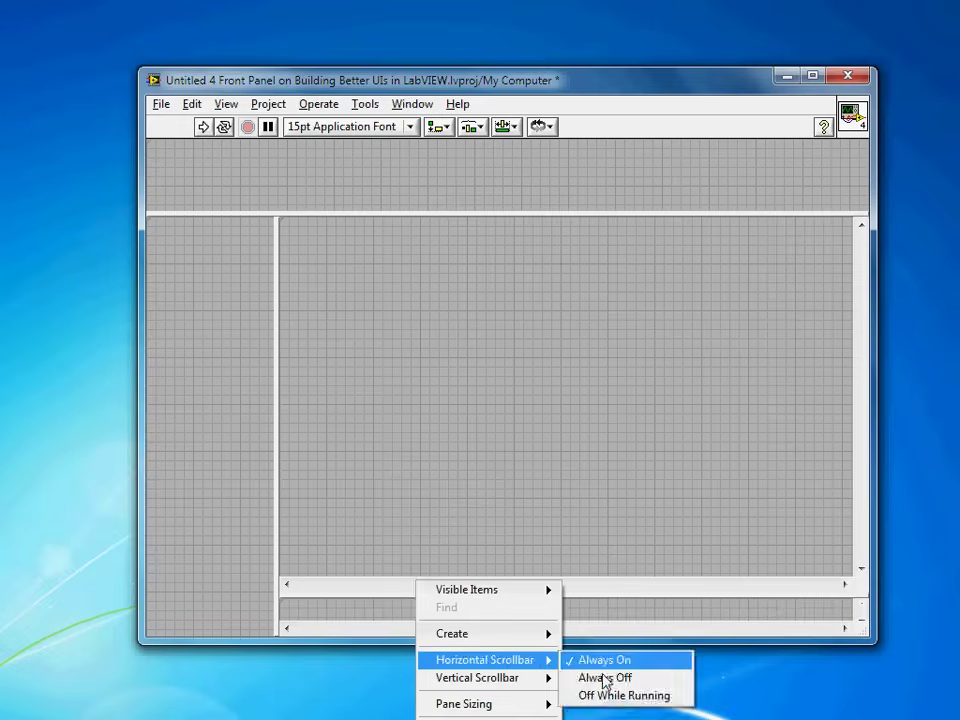
pyautogui.click(604, 680)
pyautogui.rightClick(866, 431)
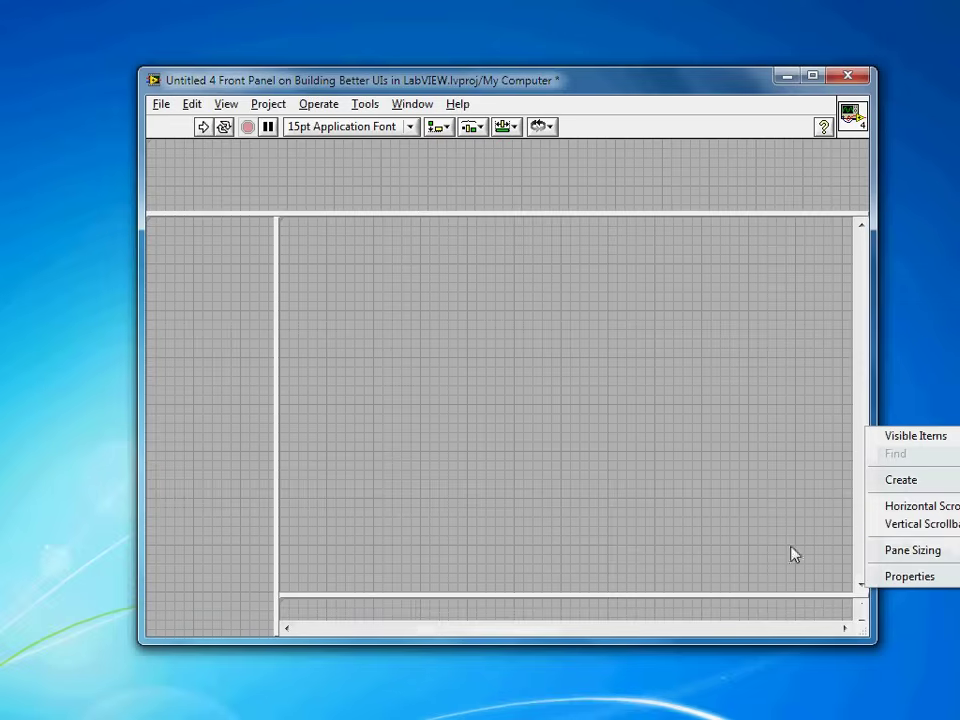
# Turn off both status pane scrollbars and drag its divider slightly lower
pyautogui.rightClick(594, 632)
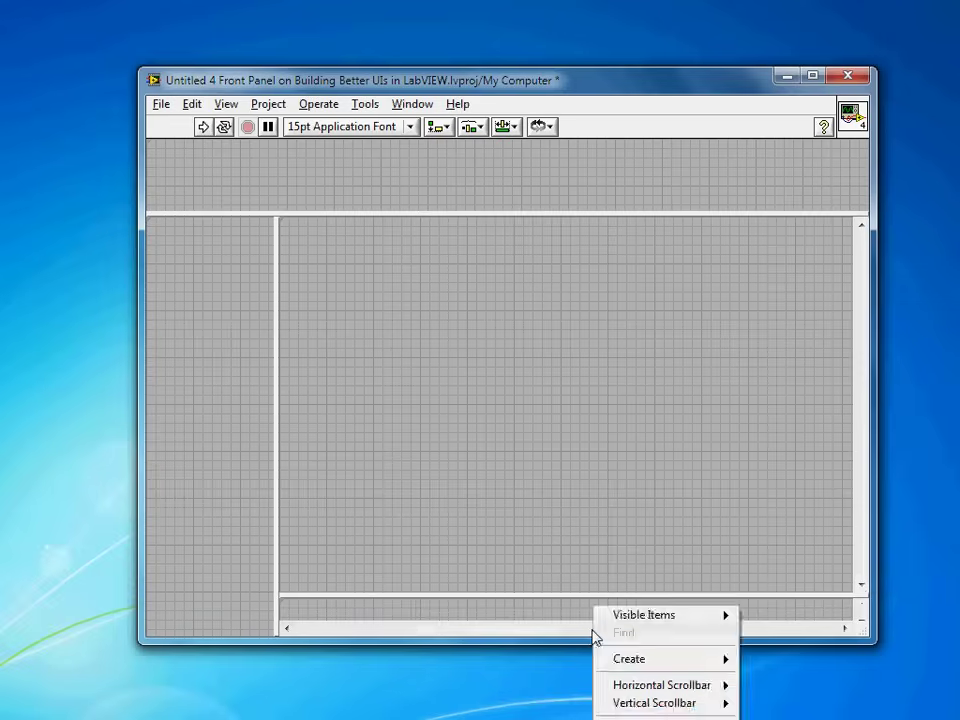
pyautogui.moveTo(686, 705)
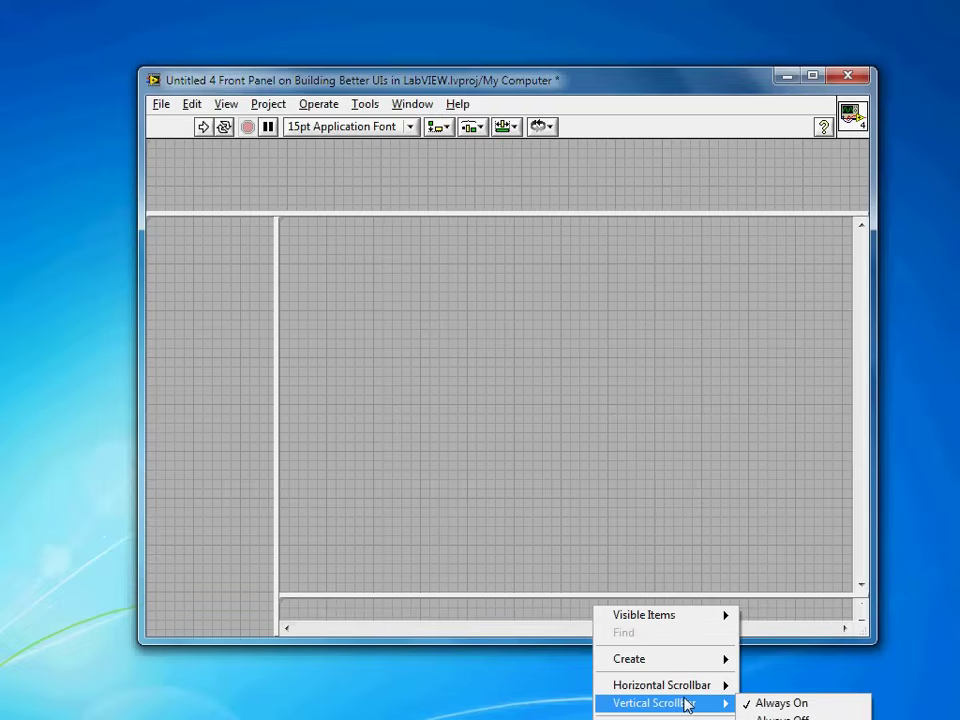
pyautogui.click(600, 658)
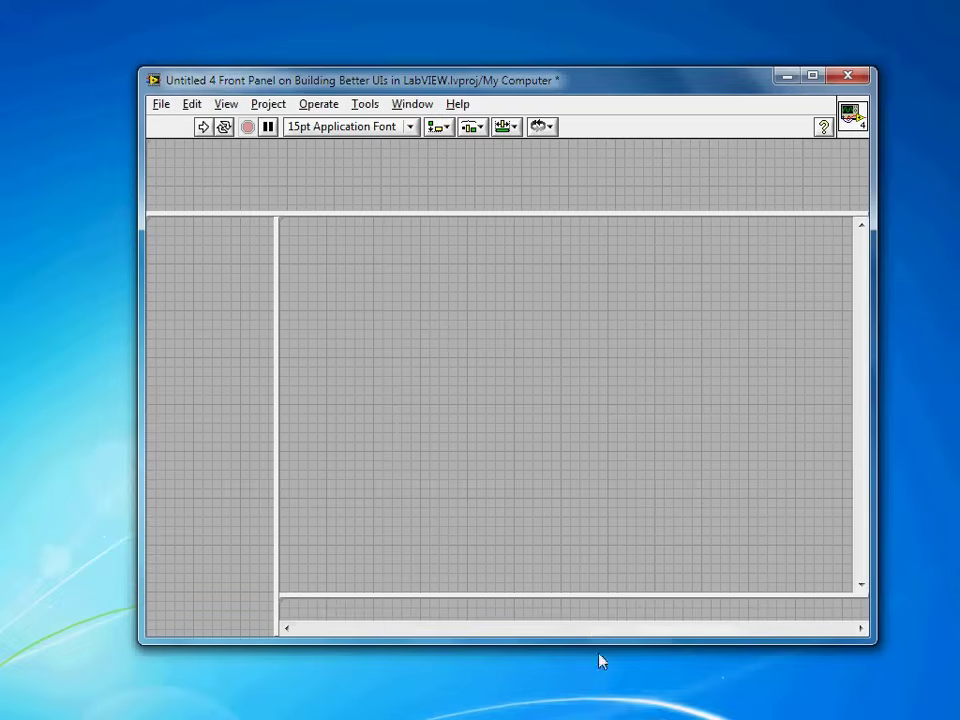
pyautogui.rightClick(521, 632)
pyautogui.moveTo(594, 686)
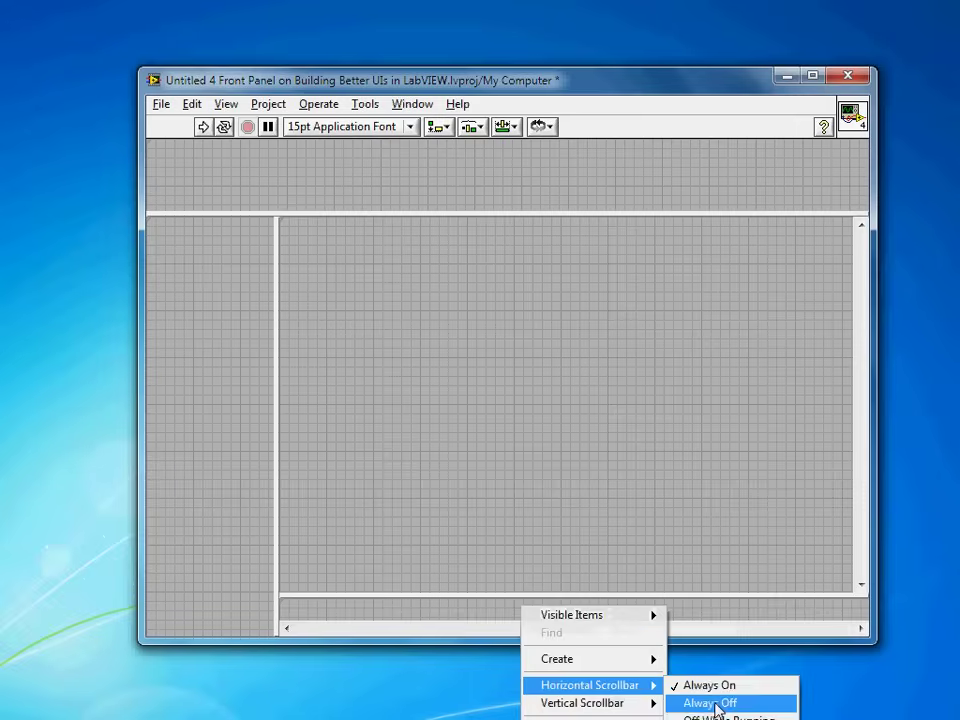
pyautogui.click(714, 705)
pyautogui.moveTo(513, 596); pyautogui.dragTo(510, 615)
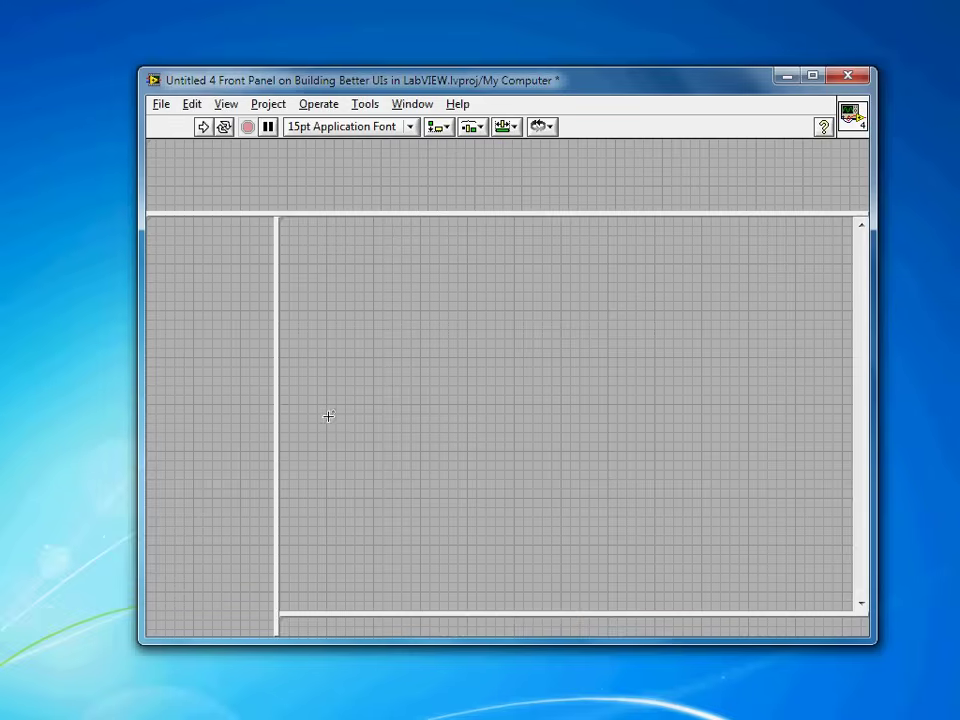
# Lock the splitter beneath the title pane, then review its Upper Pane > Pane Sizing options
pyautogui.rightClick(489, 214)
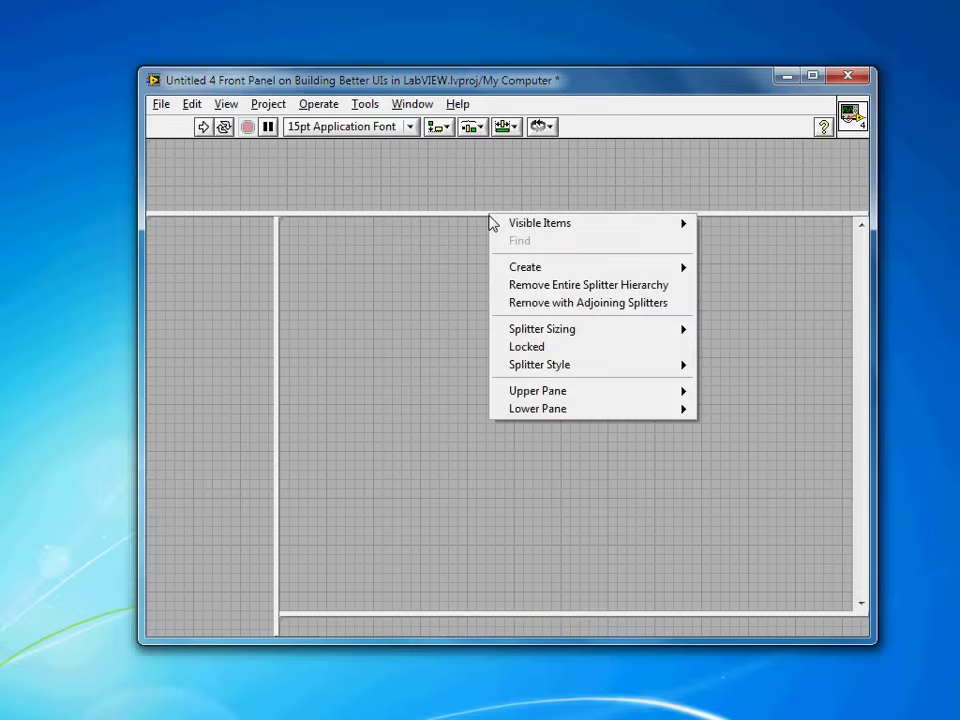
pyautogui.moveTo(583, 336)
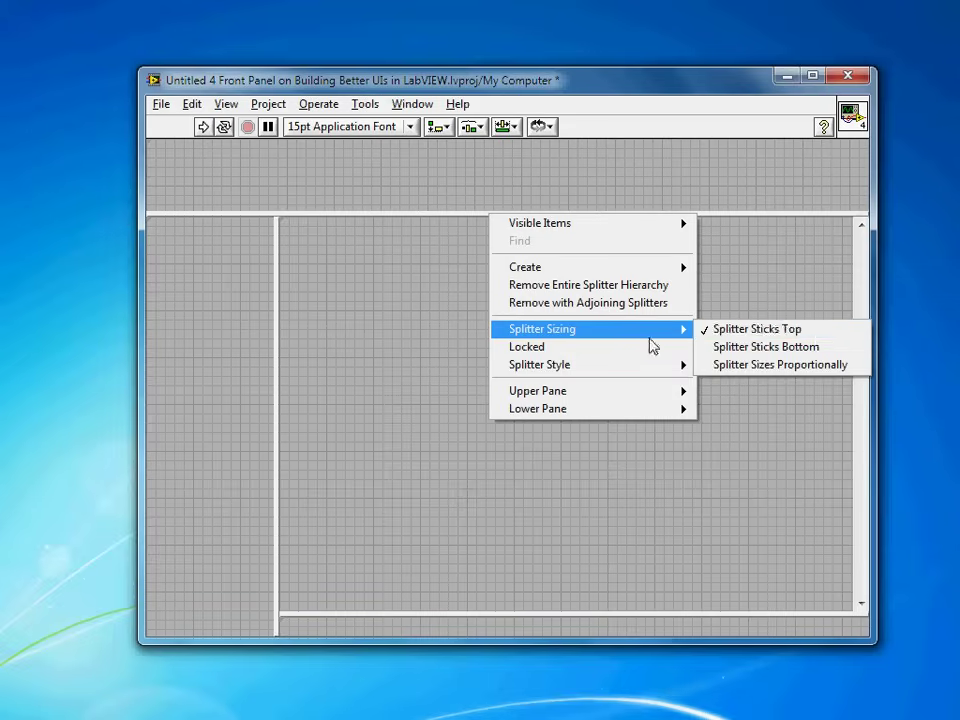
pyautogui.click(585, 350)
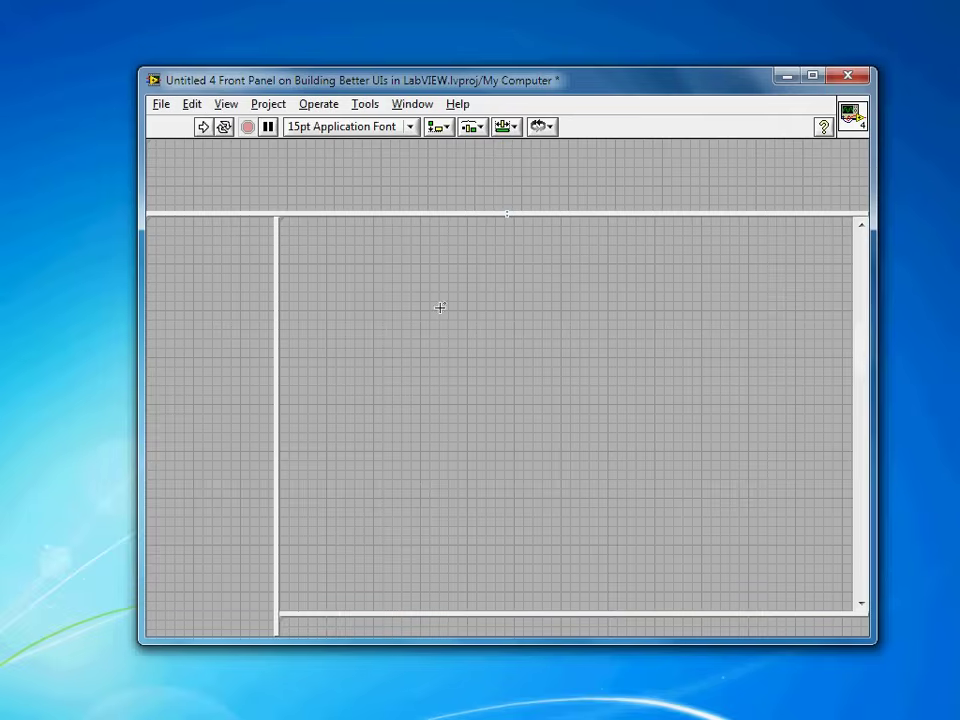
pyautogui.rightClick(417, 221)
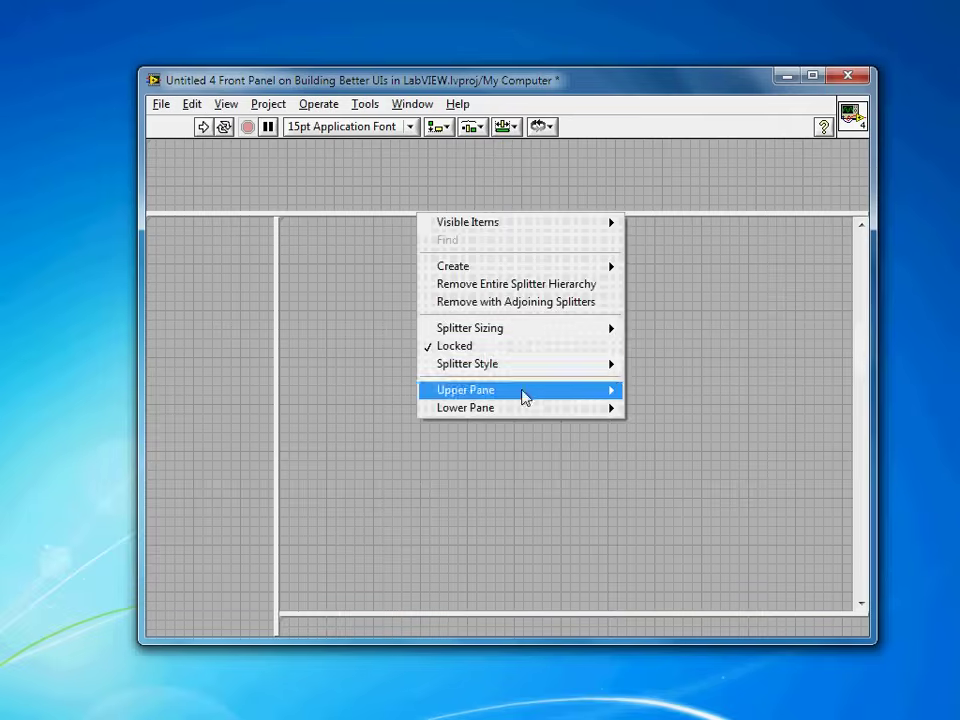
pyautogui.moveTo(522, 396)
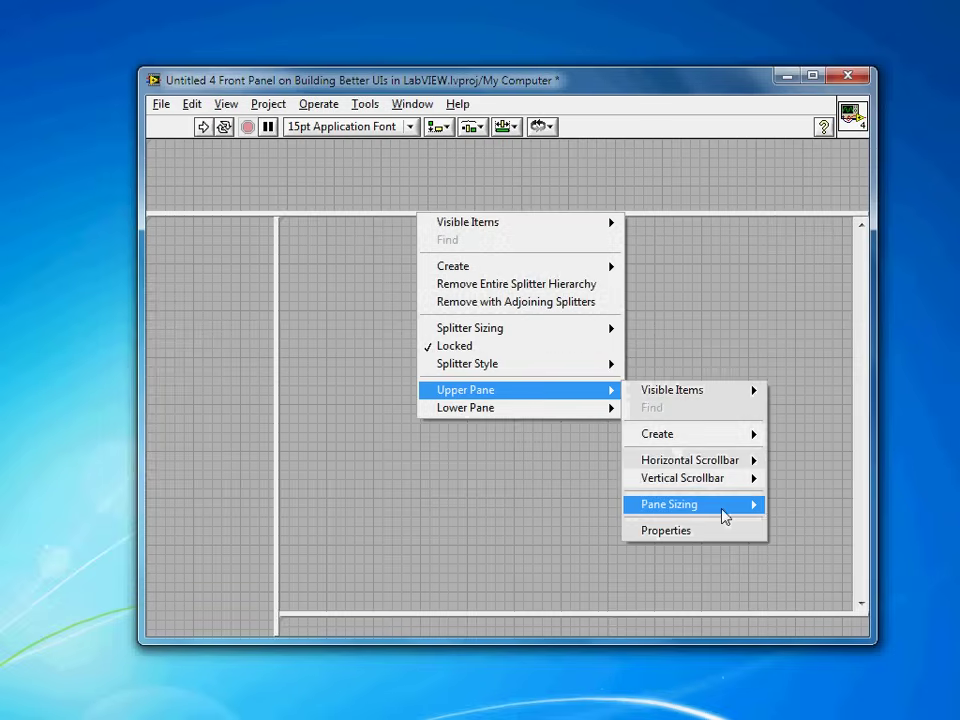
pyautogui.moveTo(722, 514)
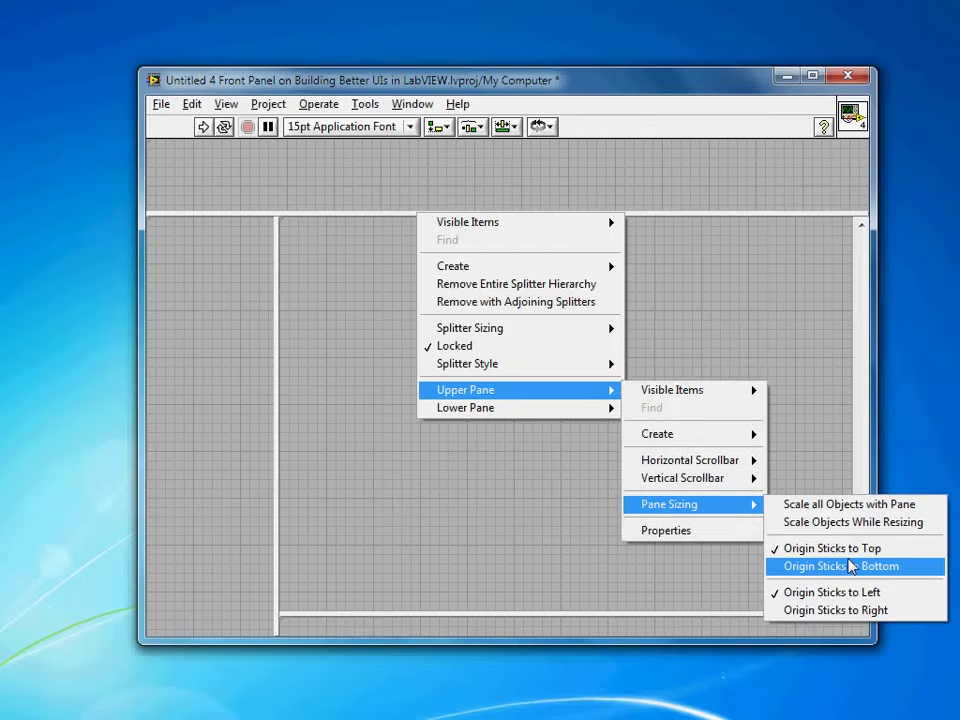
pyautogui.click(530, 524)
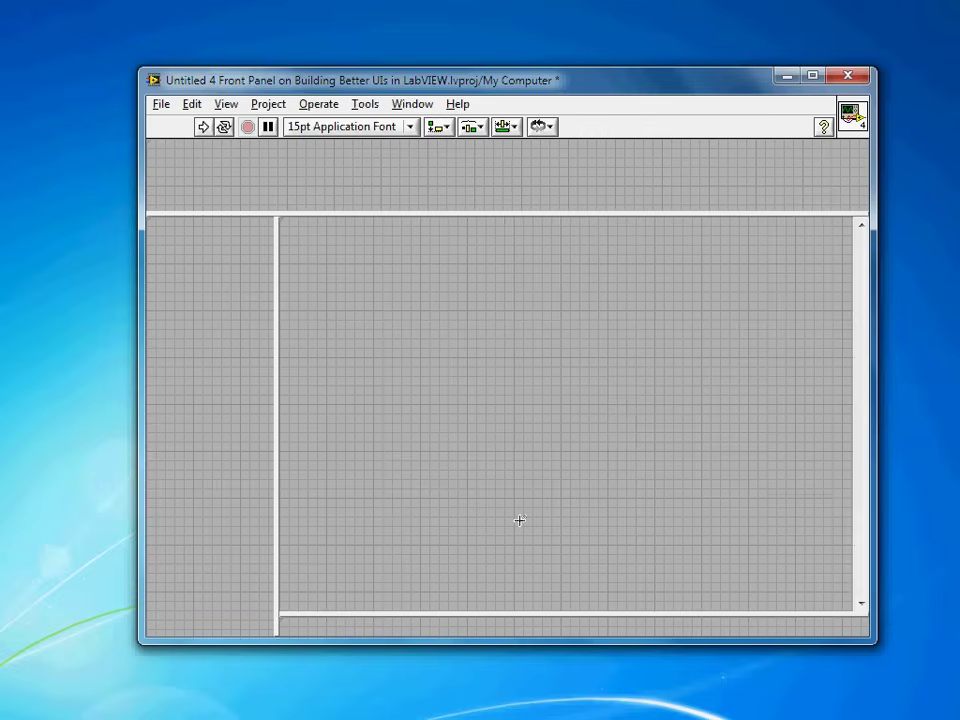
# Check the side splitter's sizing, then set the bottom splitter to Splitter Sticks Bottom
pyautogui.rightClick(274, 358)
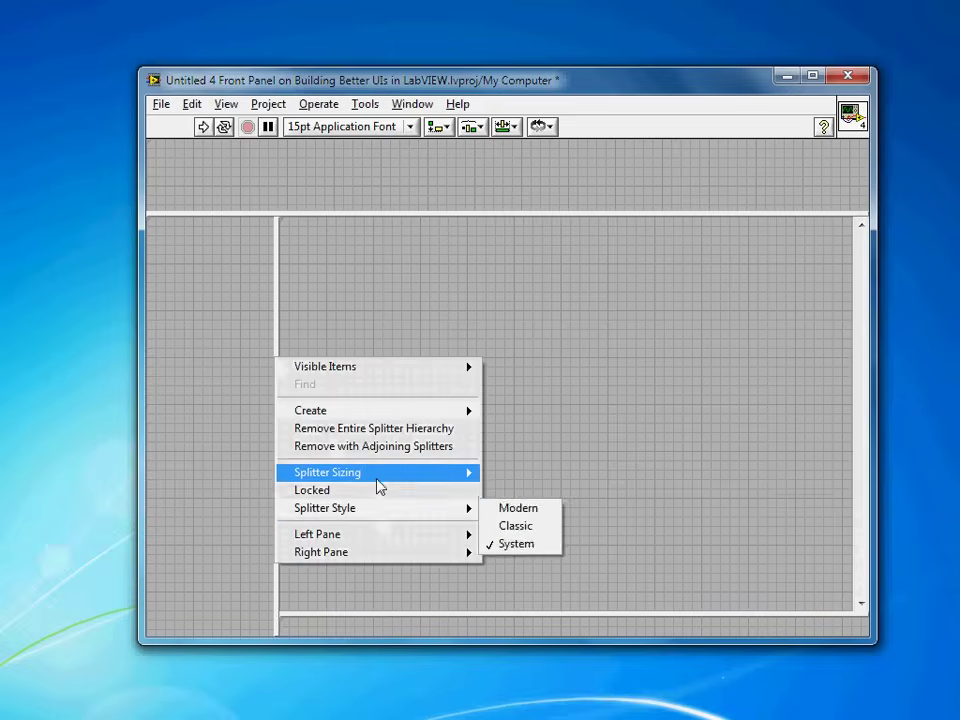
pyautogui.moveTo(379, 478)
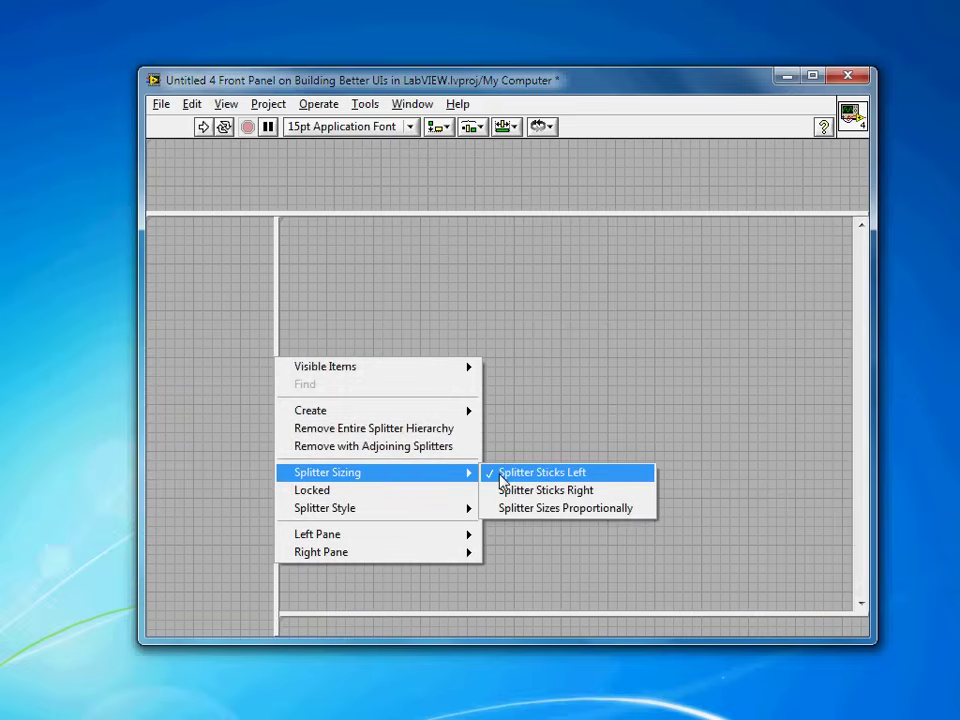
pyautogui.click(568, 360)
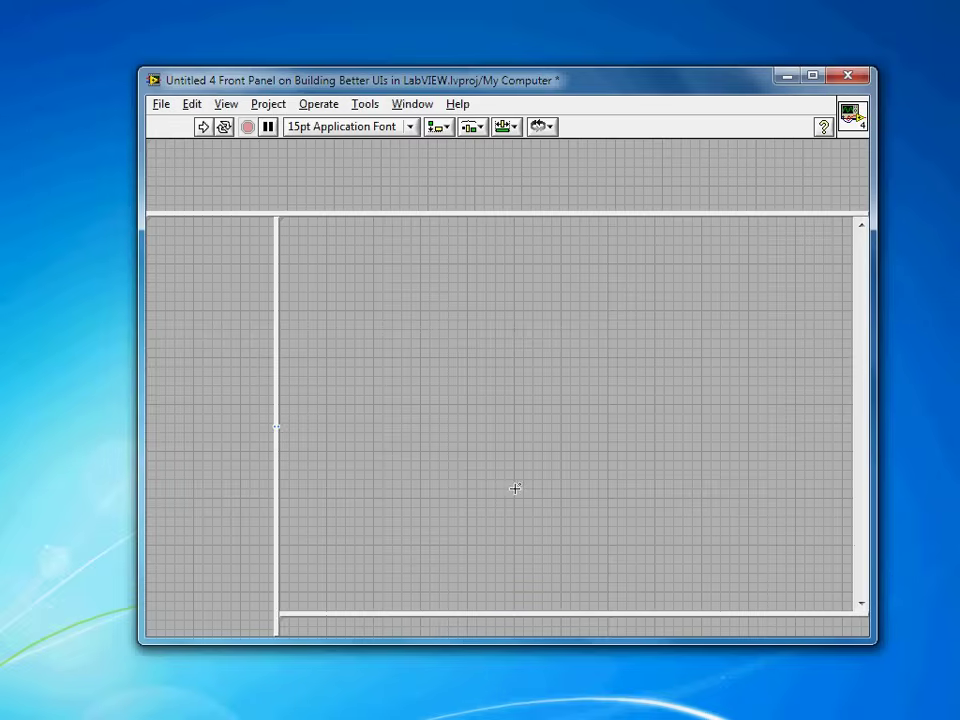
pyautogui.rightClick(451, 620)
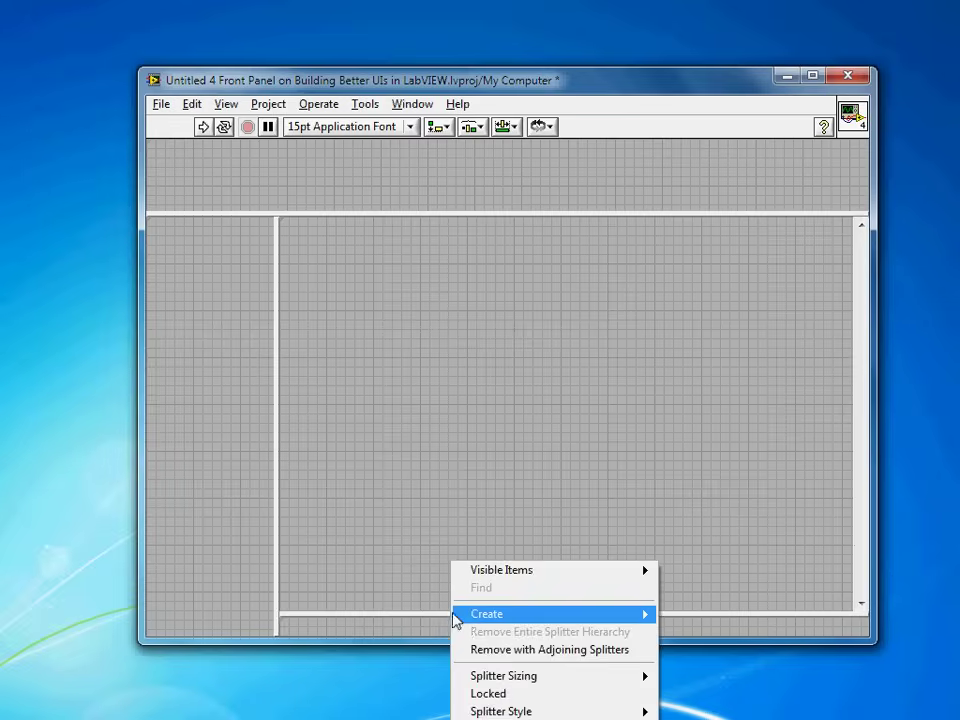
pyautogui.moveTo(534, 681)
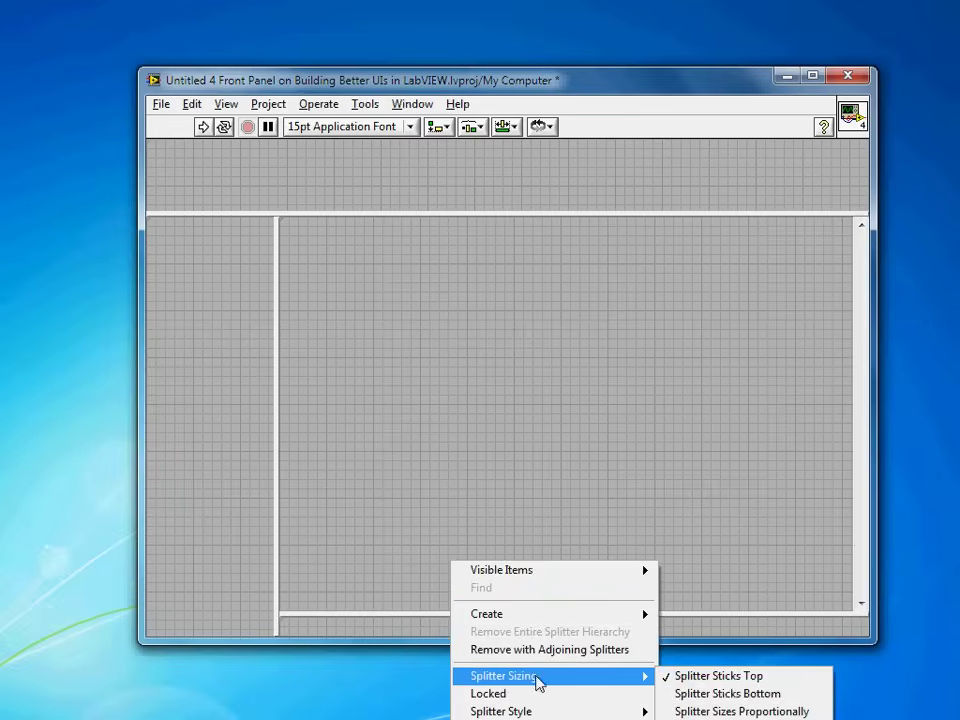
pyautogui.click(744, 695)
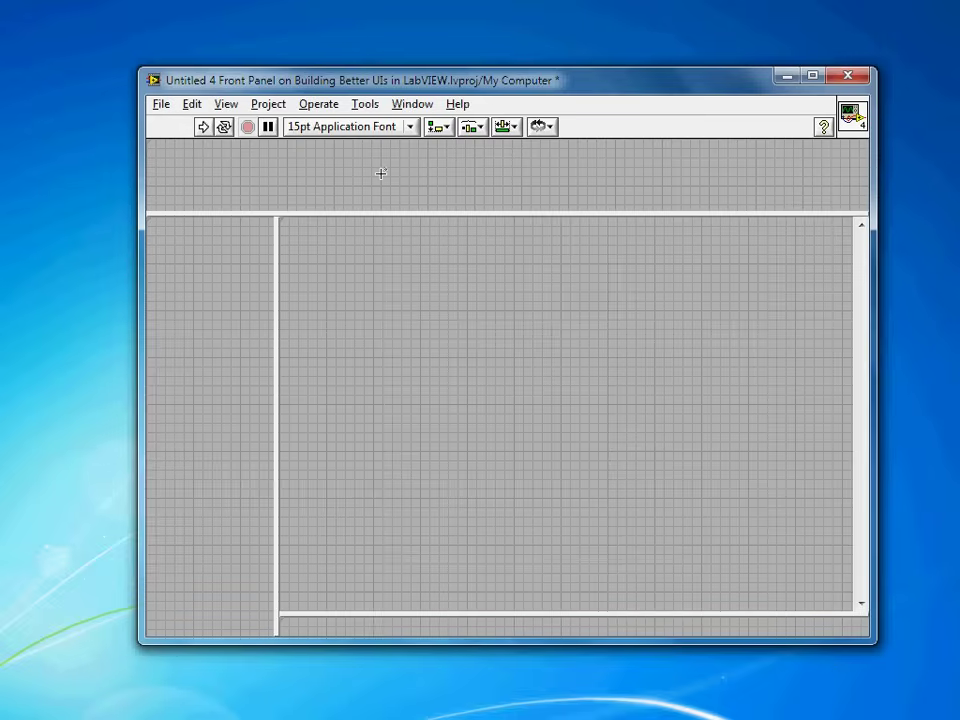
# In run mode, move the window to the top-left and enlarge it to test pane resizing
pyautogui.hotkey('ctrl', 'm')
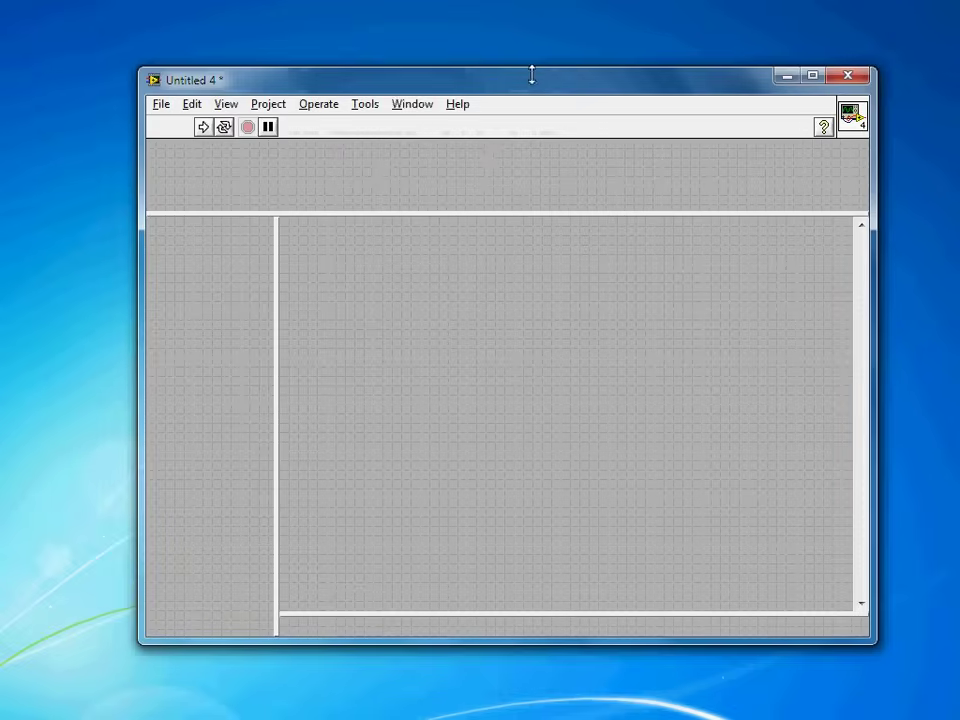
pyautogui.moveTo(532, 90); pyautogui.dragTo(406, 35)
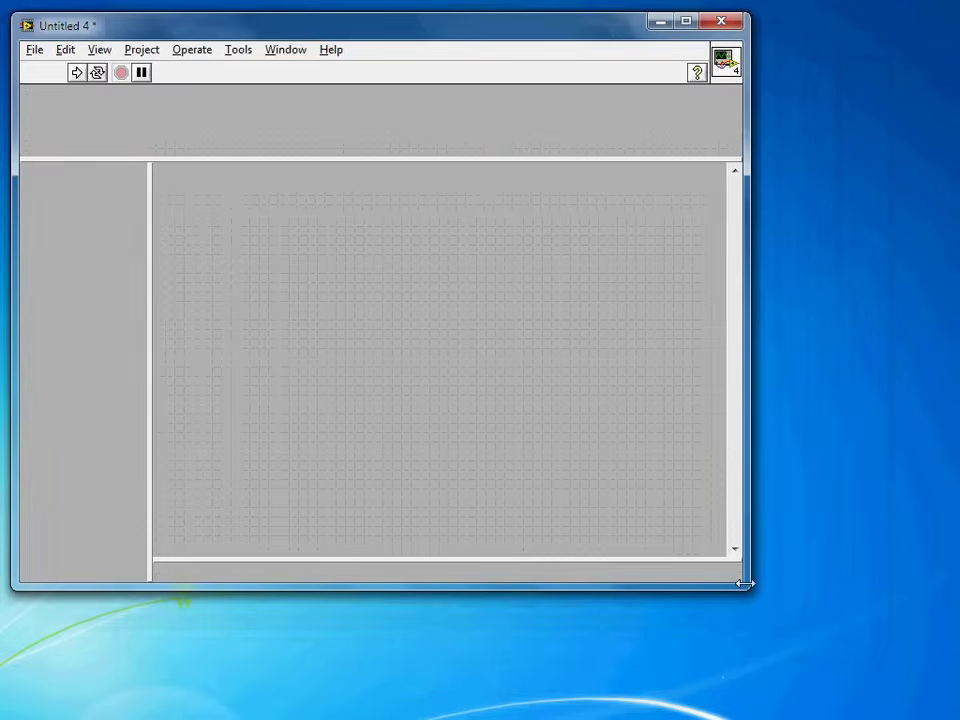
pyautogui.moveTo(748, 588); pyautogui.dragTo(922, 703)
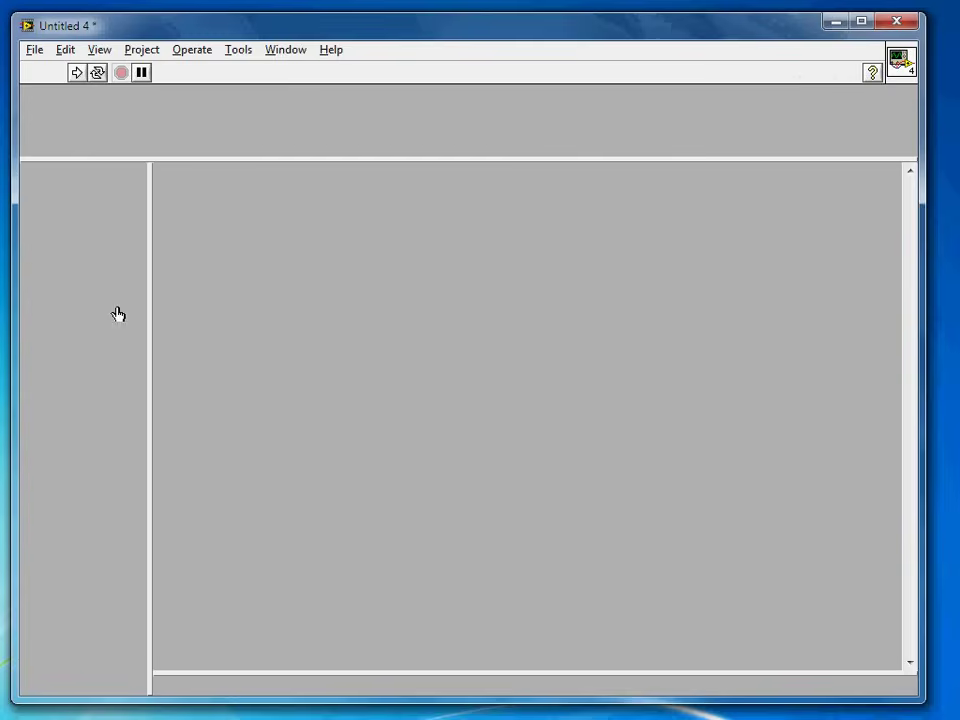
pyautogui.moveTo(922, 700)
pyautogui.mouseDown()
pyautogui.moveTo(862, 592)
pyautogui.moveTo(880, 403)
pyautogui.moveTo(561, 411)
pyautogui.moveTo(776, 624)
pyautogui.moveTo(905, 700)
pyautogui.moveTo(935, 706)
pyautogui.mouseUp()
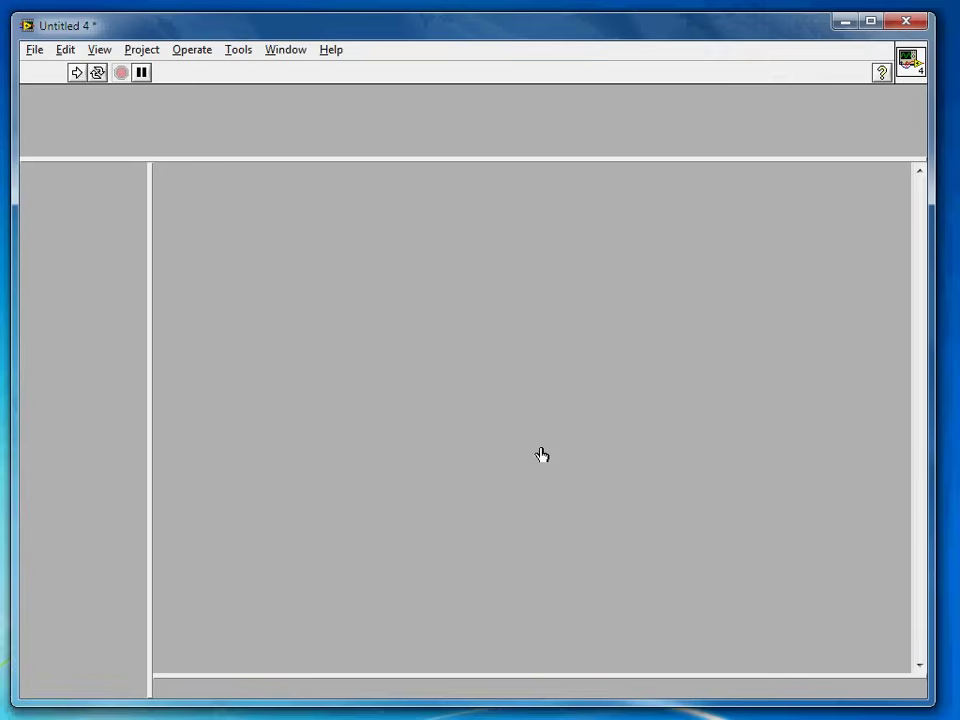
# Back in edit mode, place a Waveform Graph in the main pane
pyautogui.hotkey('ctrl', 'm')
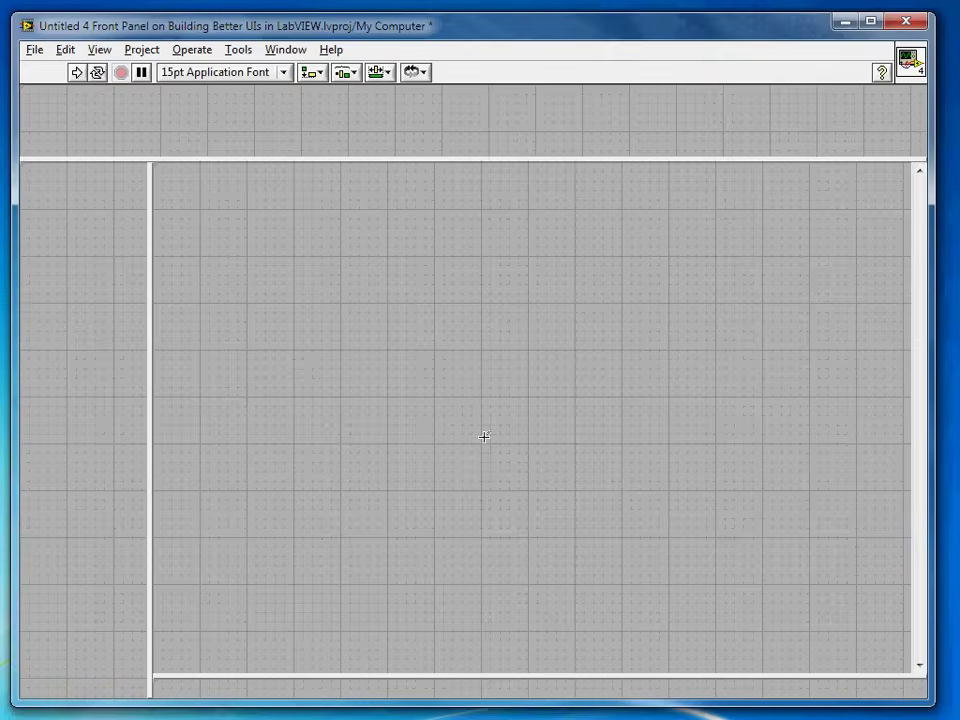
pyautogui.rightClick(421, 370)
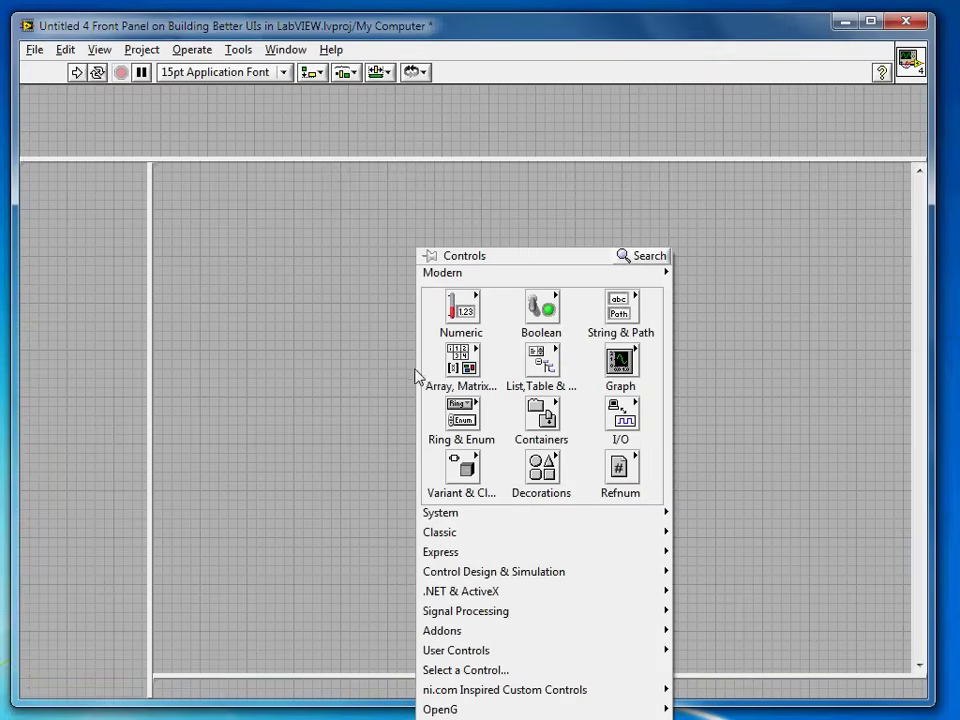
pyautogui.moveTo(615, 366)
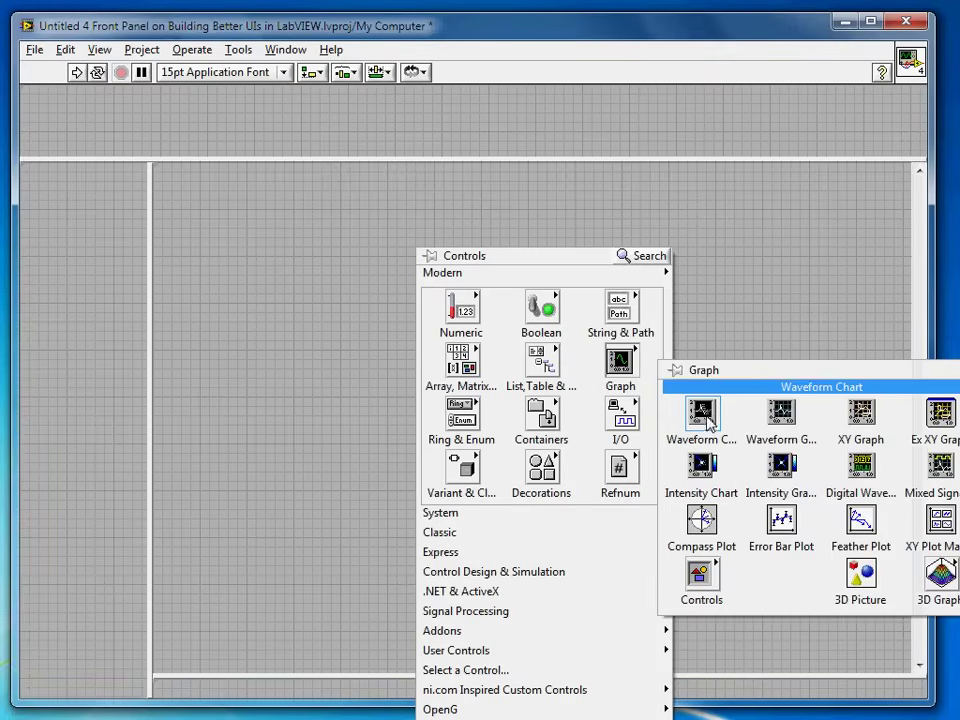
pyautogui.click(780, 411)
pyautogui.click(381, 365)
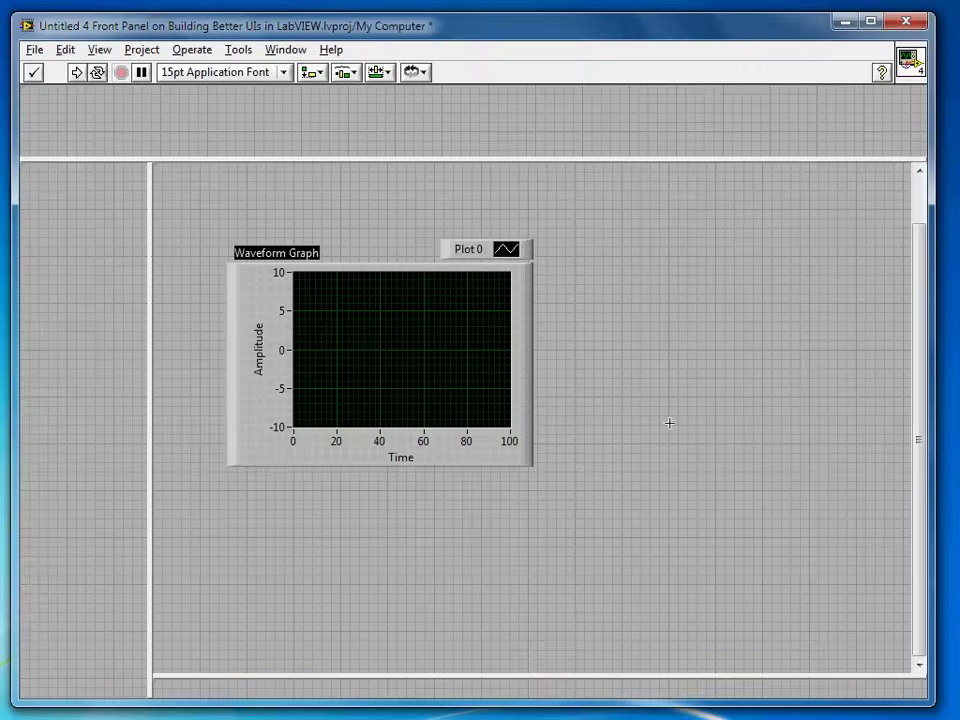
pyautogui.click(167, 315)
# Enable Scale Object with Pane on the graph and fit it to the main pane
pyautogui.rightClick(253, 307)
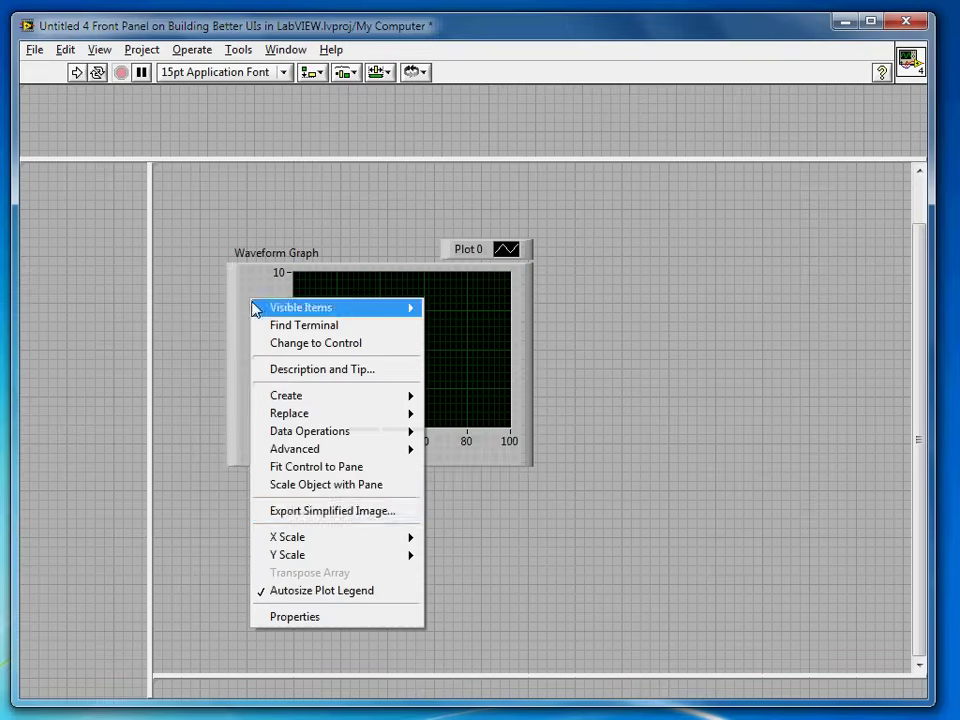
pyautogui.click(385, 494)
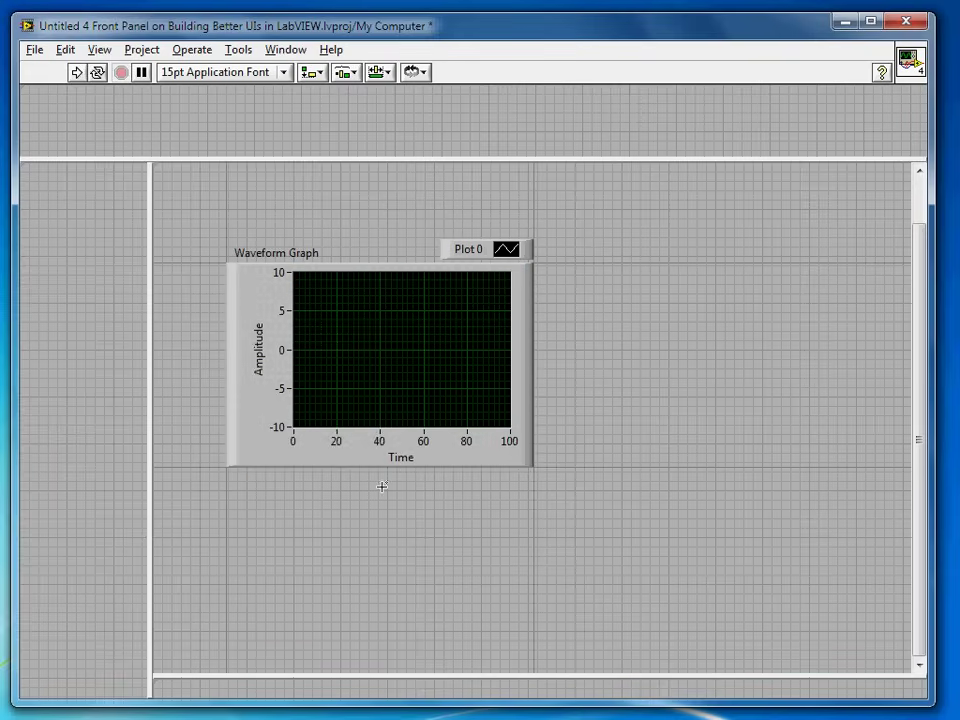
pyautogui.click(529, 461)
pyautogui.rightClick(253, 309)
pyautogui.click(327, 476)
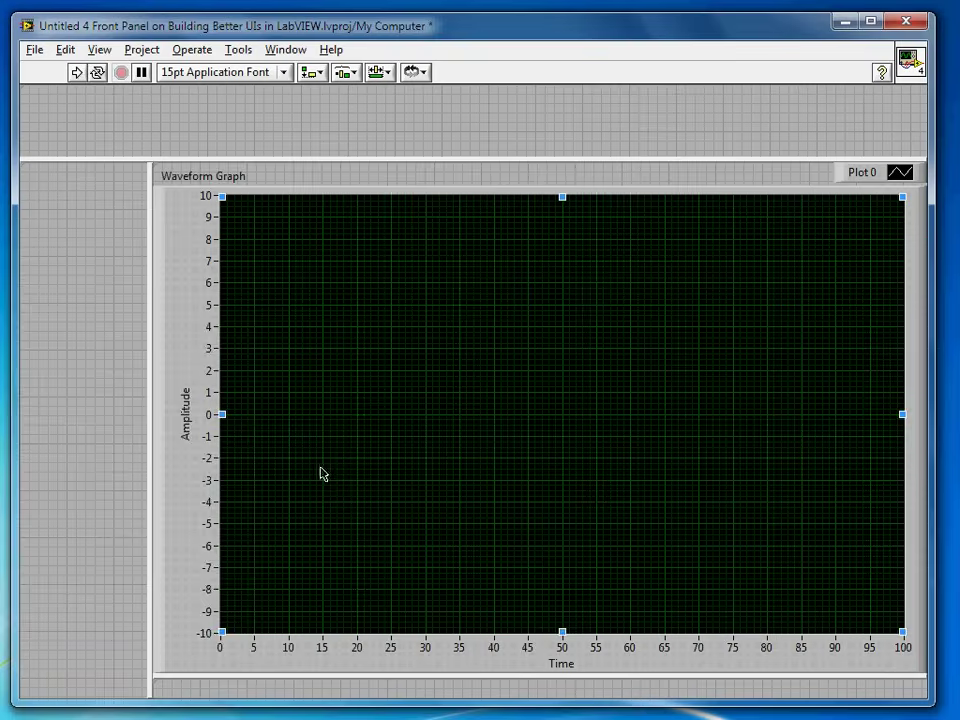
pyautogui.rightClick(180, 322)
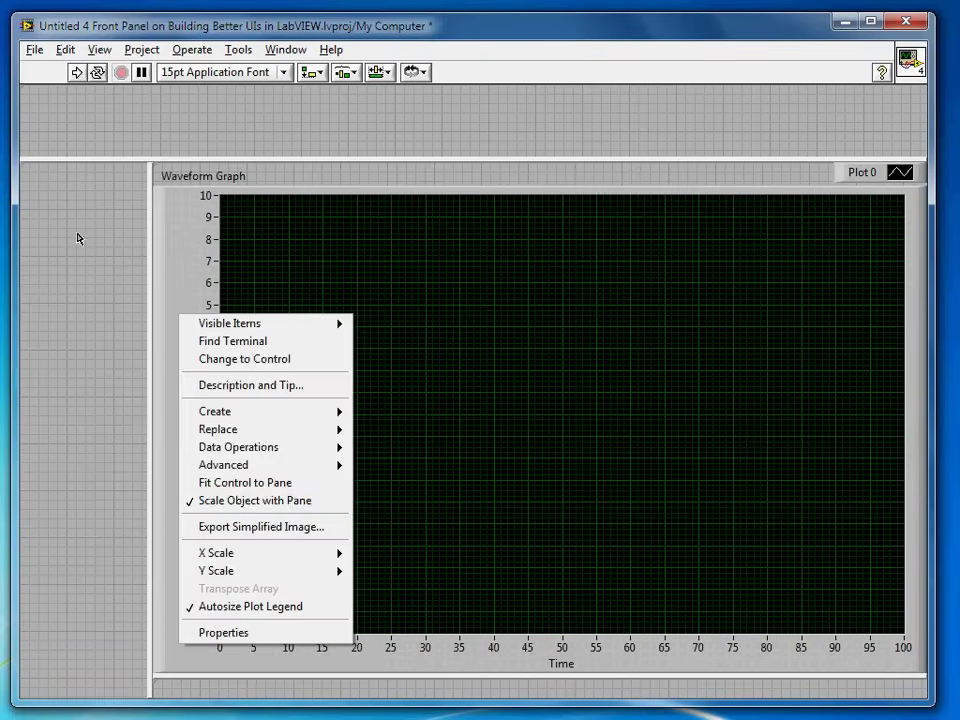
pyautogui.click(77, 234)
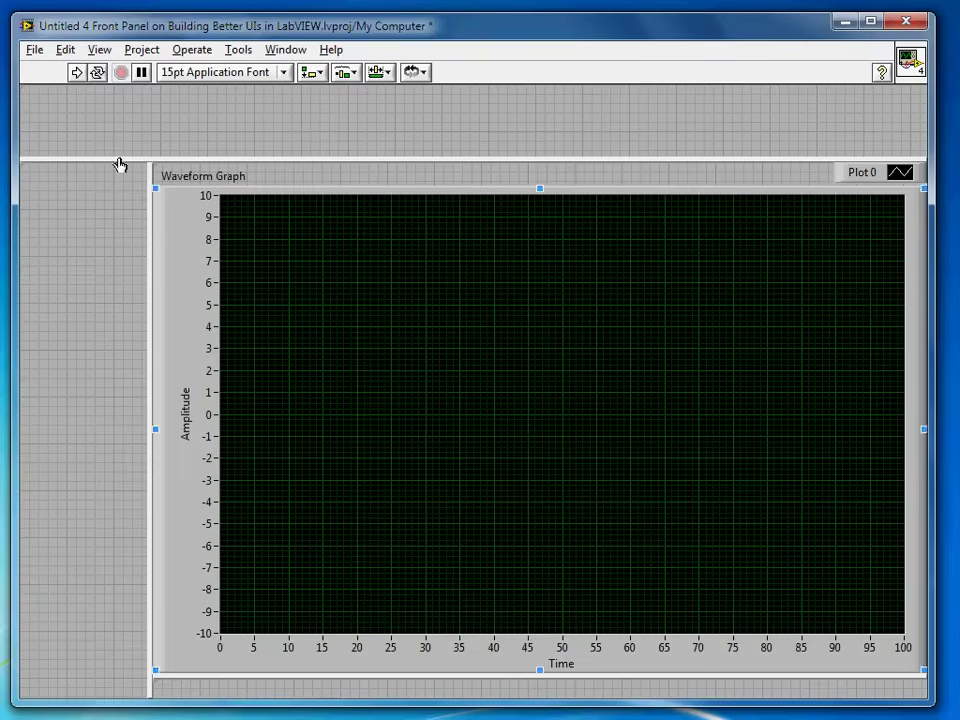
# In run mode, shrink the window narrower and shorter, then enlarge it to watch the graph rescale
pyautogui.hotkey('ctrl', 'm')
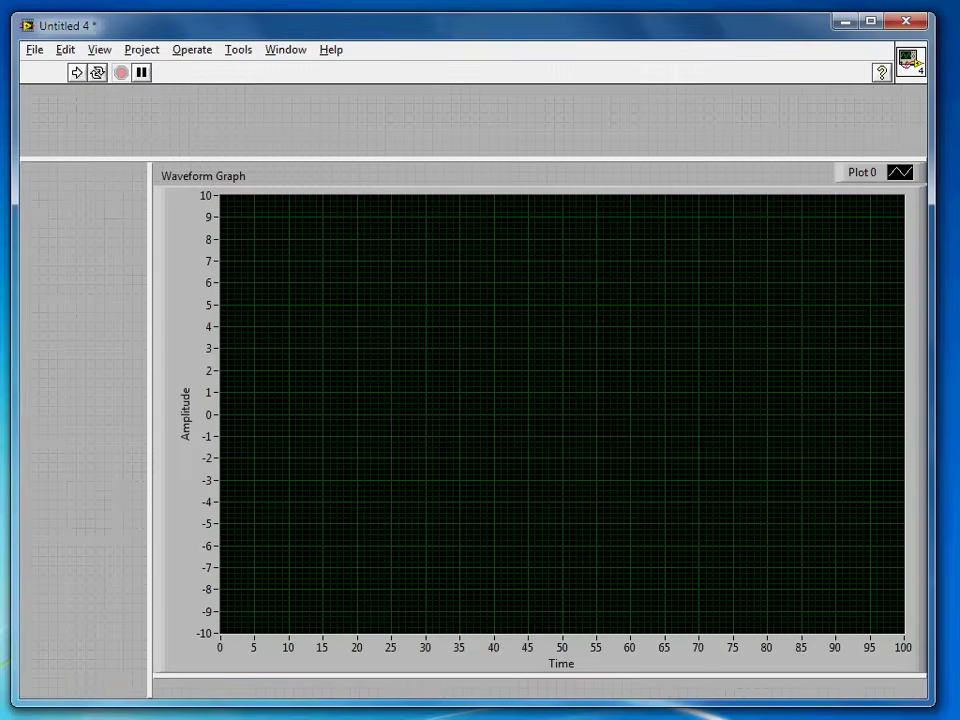
pyautogui.moveTo(932, 703); pyautogui.dragTo(614, 699)
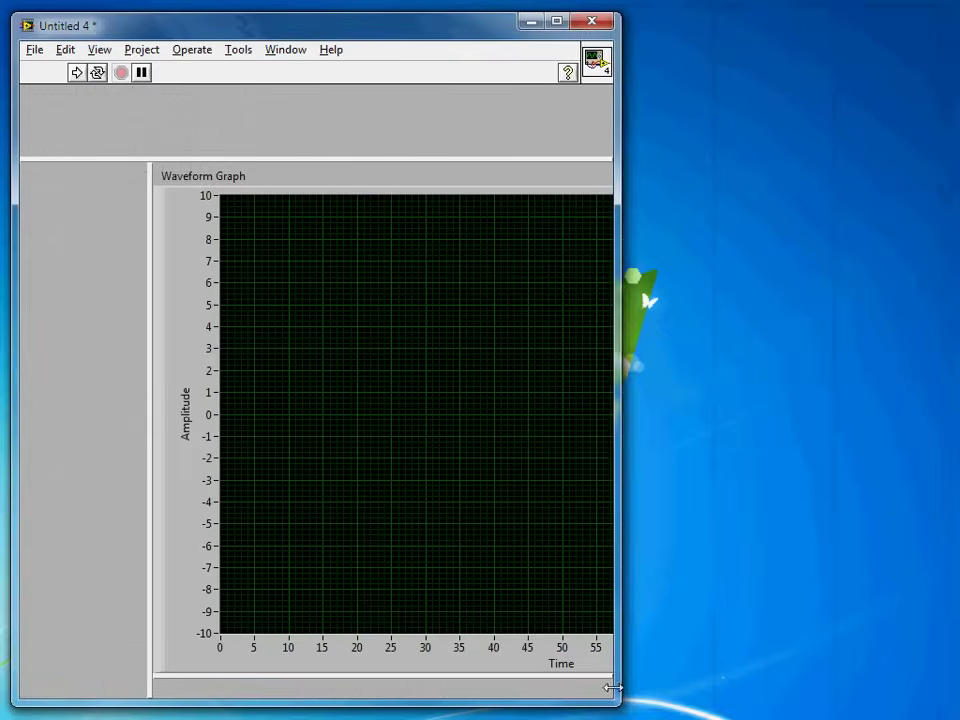
pyautogui.moveTo(538, 704); pyautogui.dragTo(514, 439)
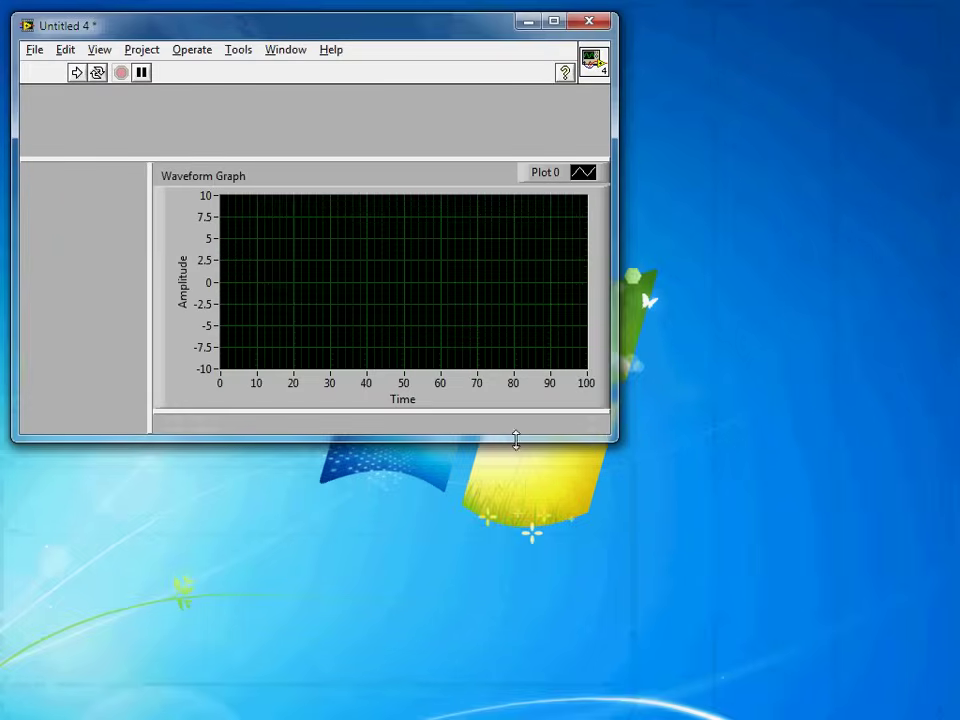
pyautogui.moveTo(610, 437); pyautogui.dragTo(937, 700)
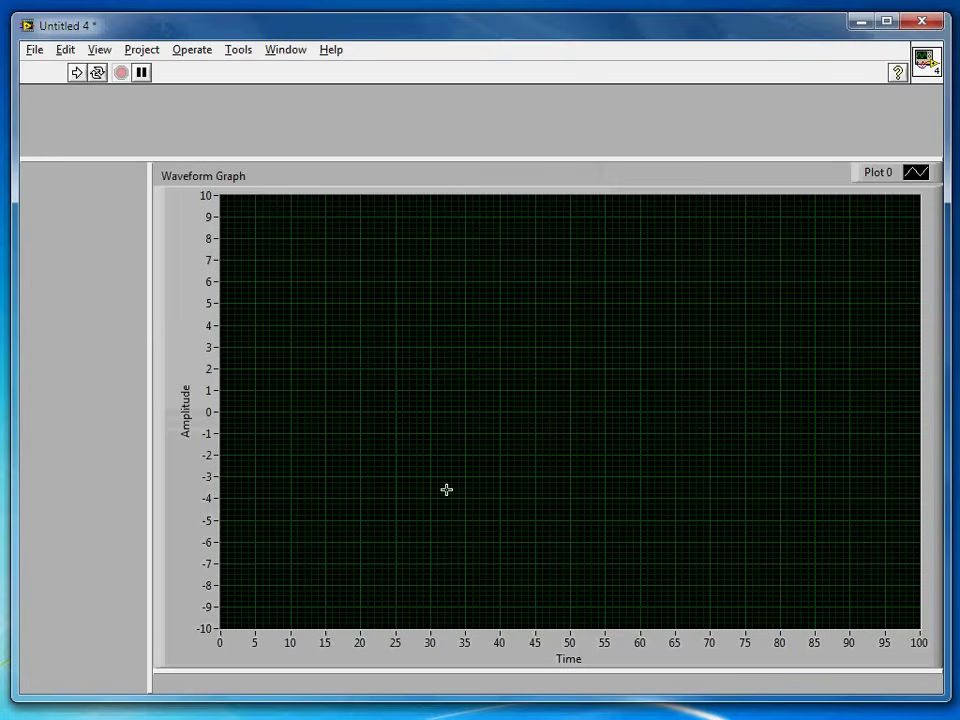